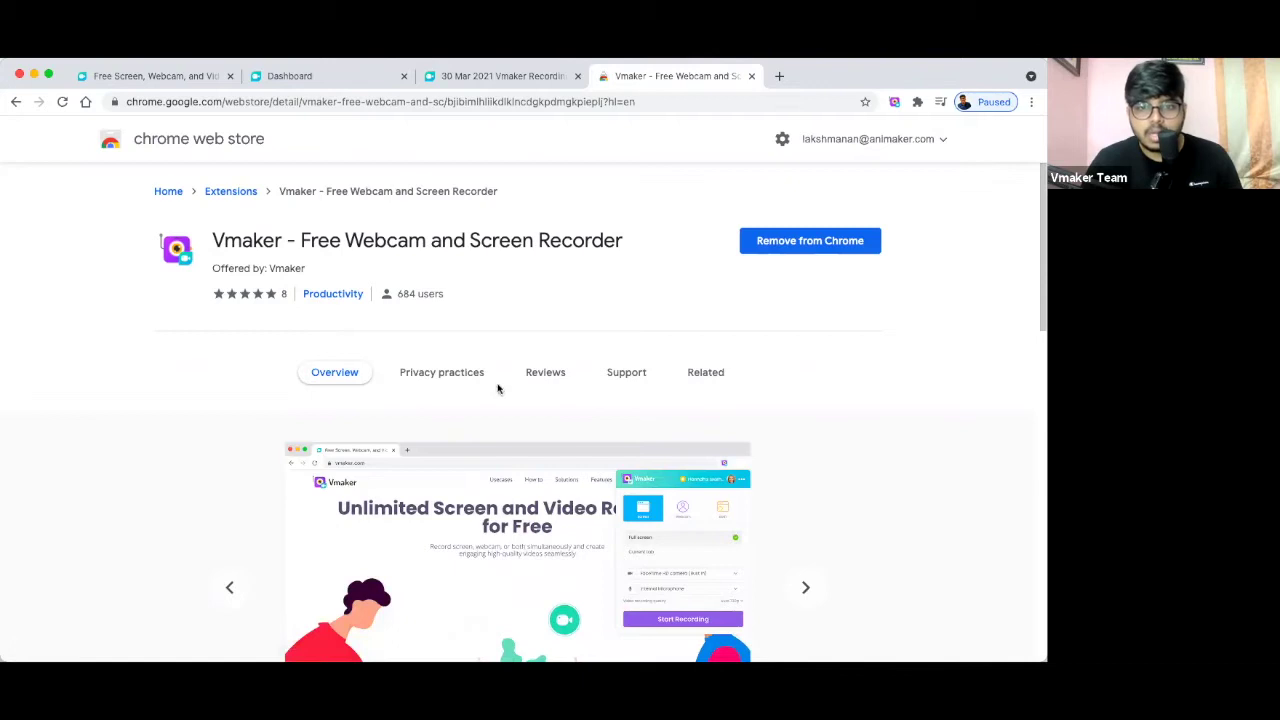
- Read the user reviews of the Vmaker - Free Webcam and Screen Recorder extension
{"action": "left_click", "coordinate": [555, 373]}
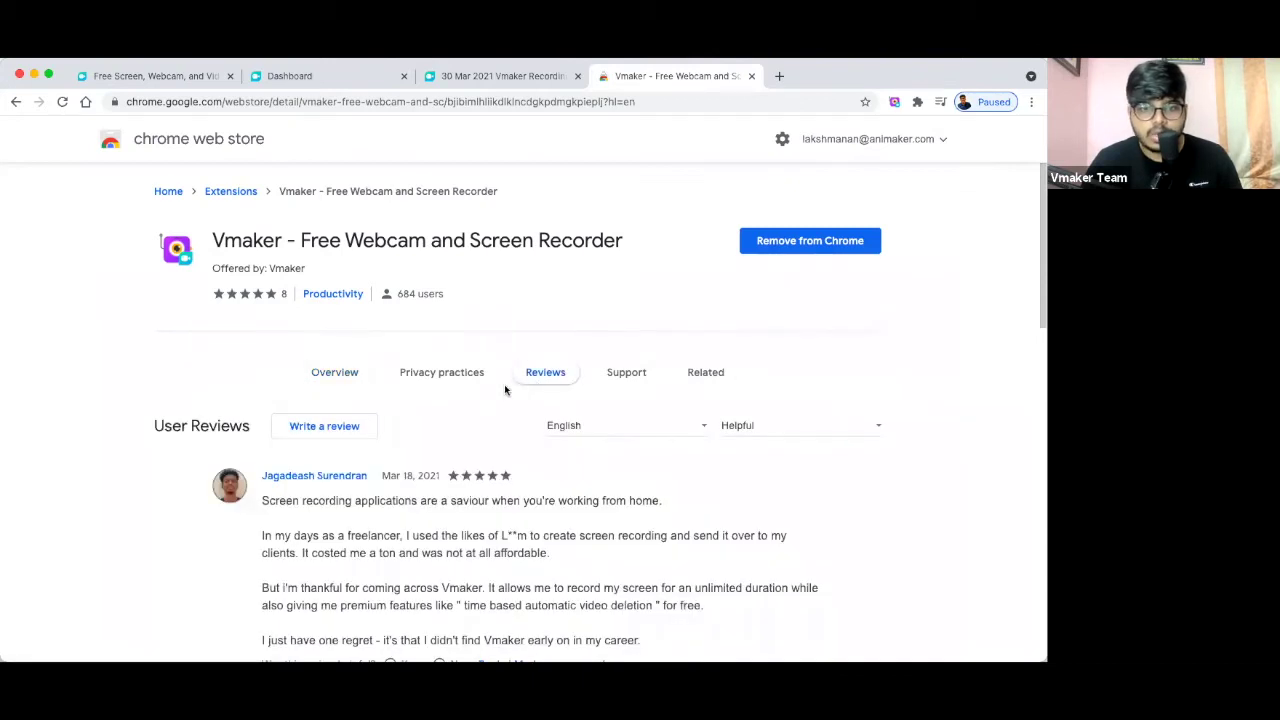
{"action": "scroll", "coordinate": [508, 395], "scroll_direction": "down", "scroll_amount": 6}
{"action": "scroll", "coordinate": [504, 389], "scroll_direction": "up", "scroll_amount": 10}
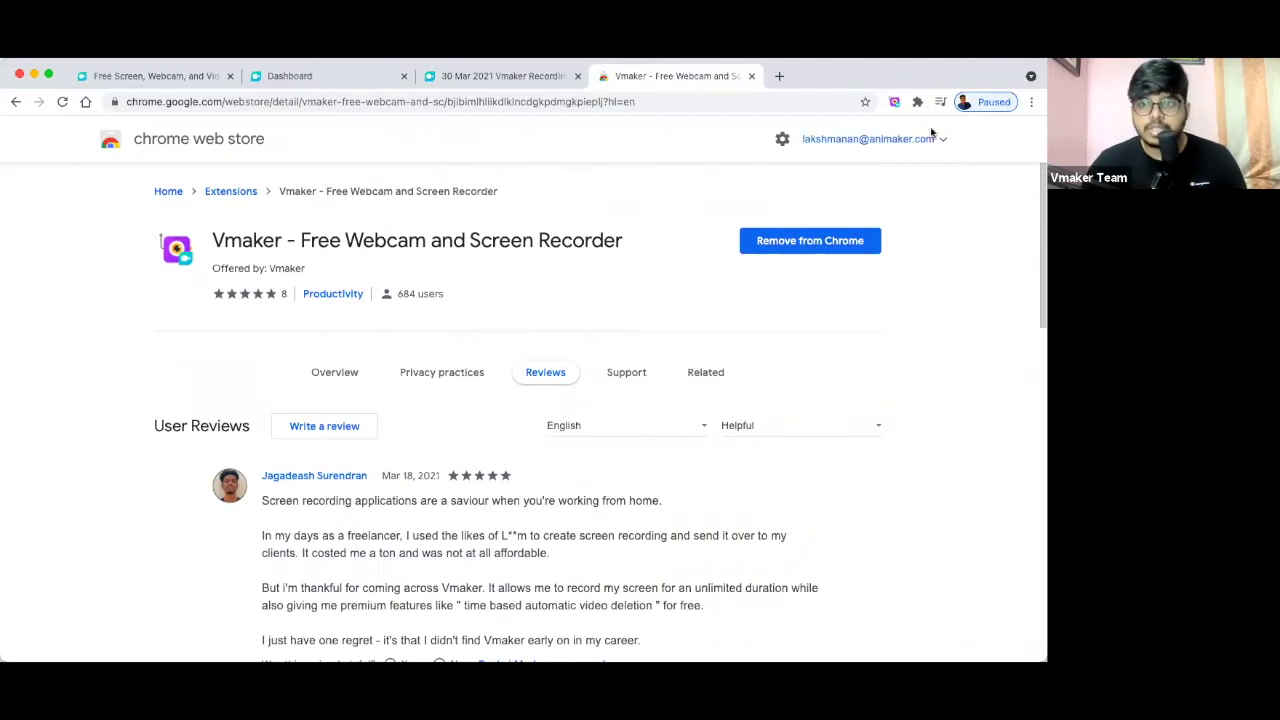
- Launch the Vmaker extension from a new browser tab and open its recorder on the Vmaker dashboard
{"action": "left_click", "coordinate": [894, 103]}
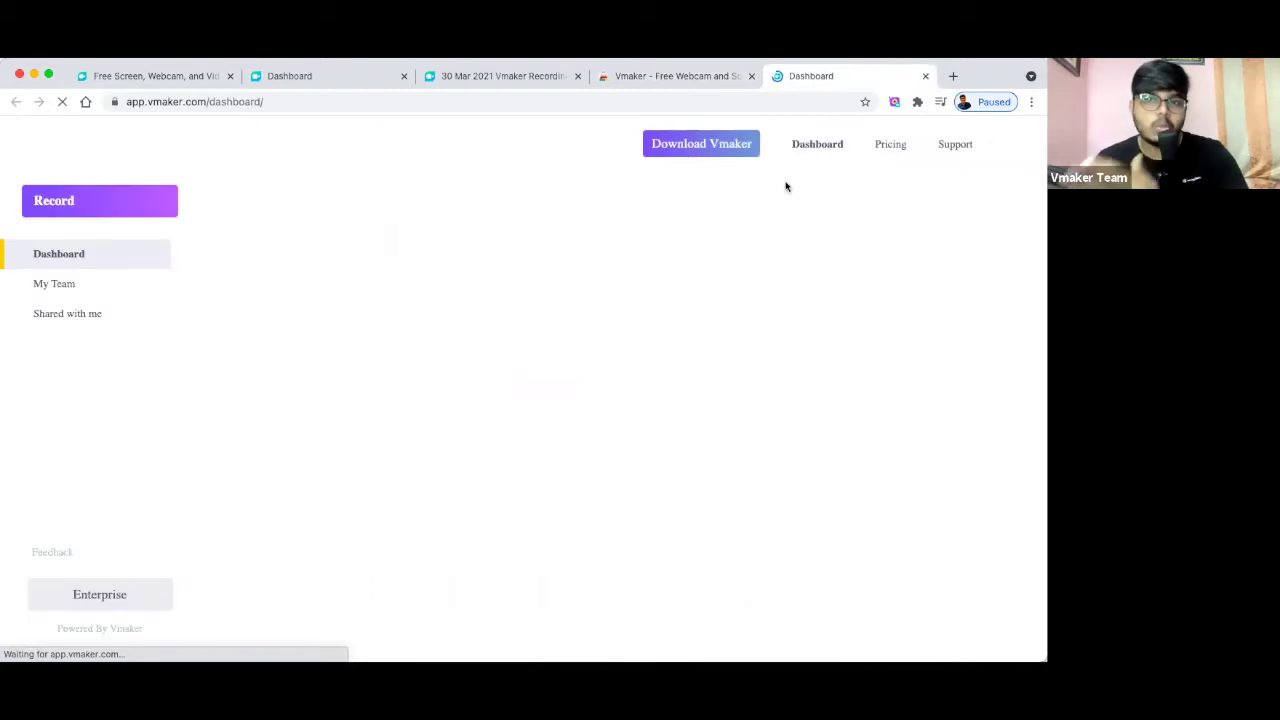
{"action": "left_click", "coordinate": [687, 80]}
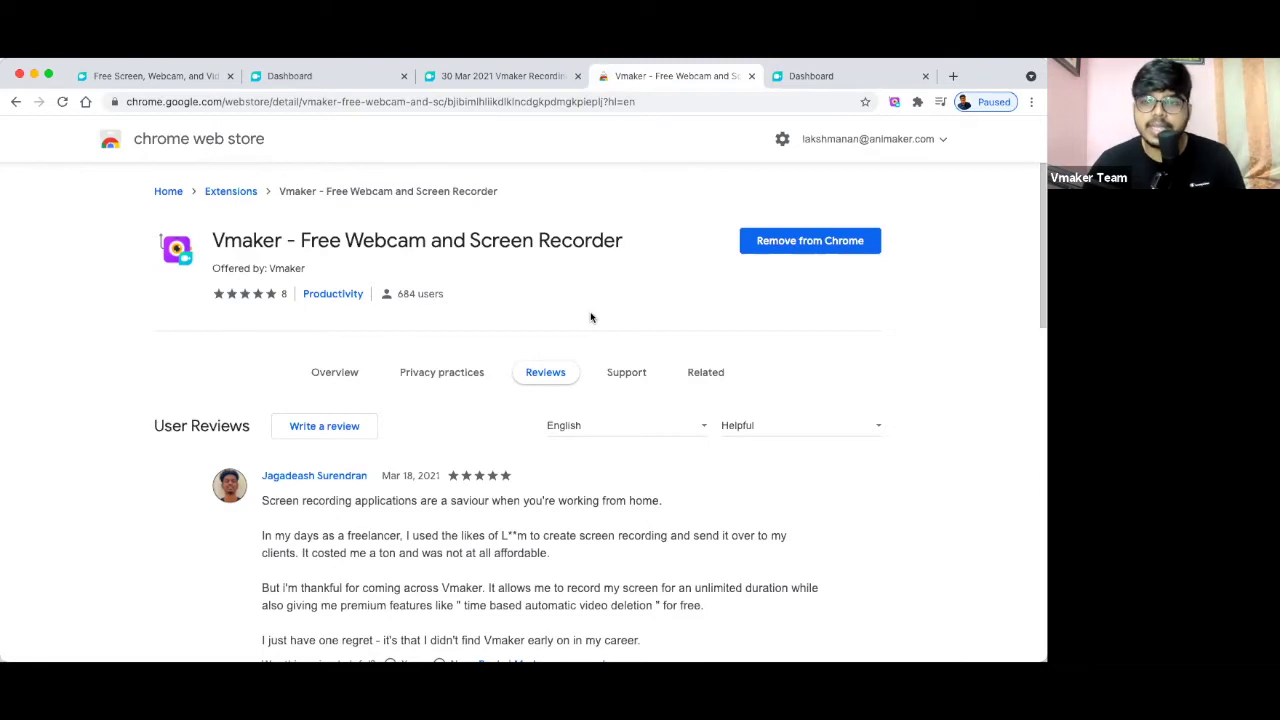
{"action": "left_click", "coordinate": [952, 76]}
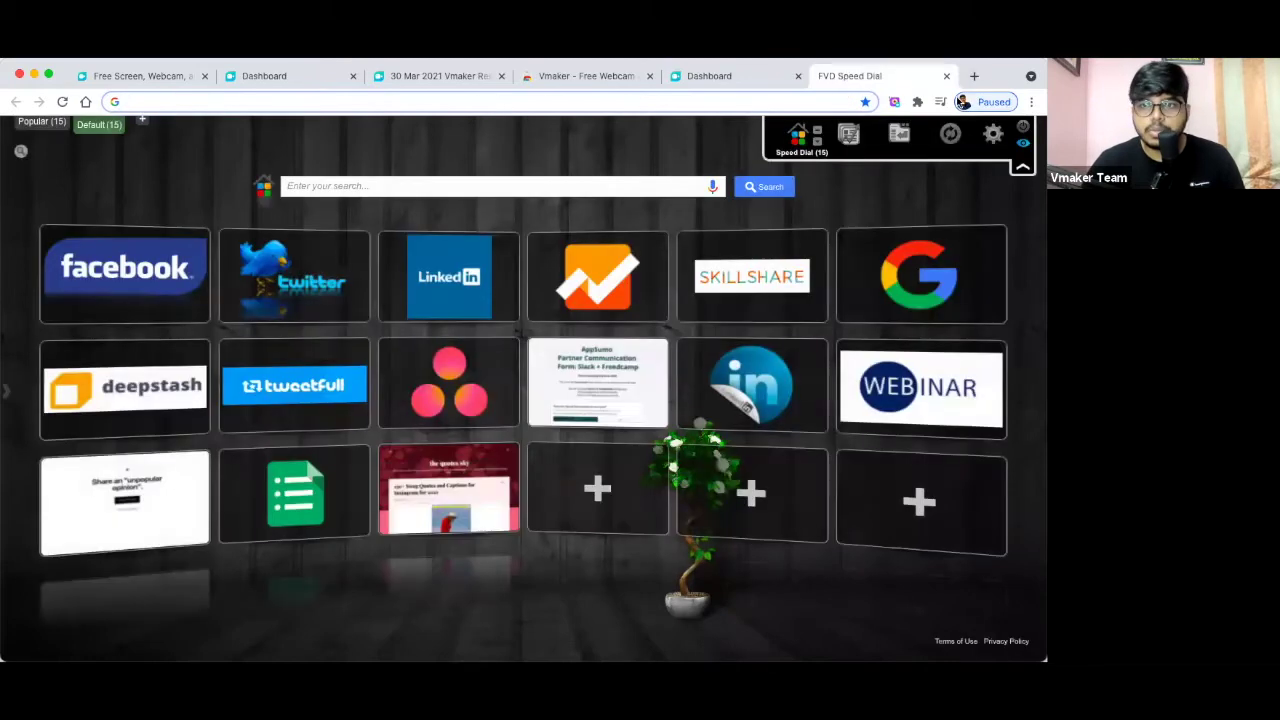
{"action": "left_click", "coordinate": [895, 103]}
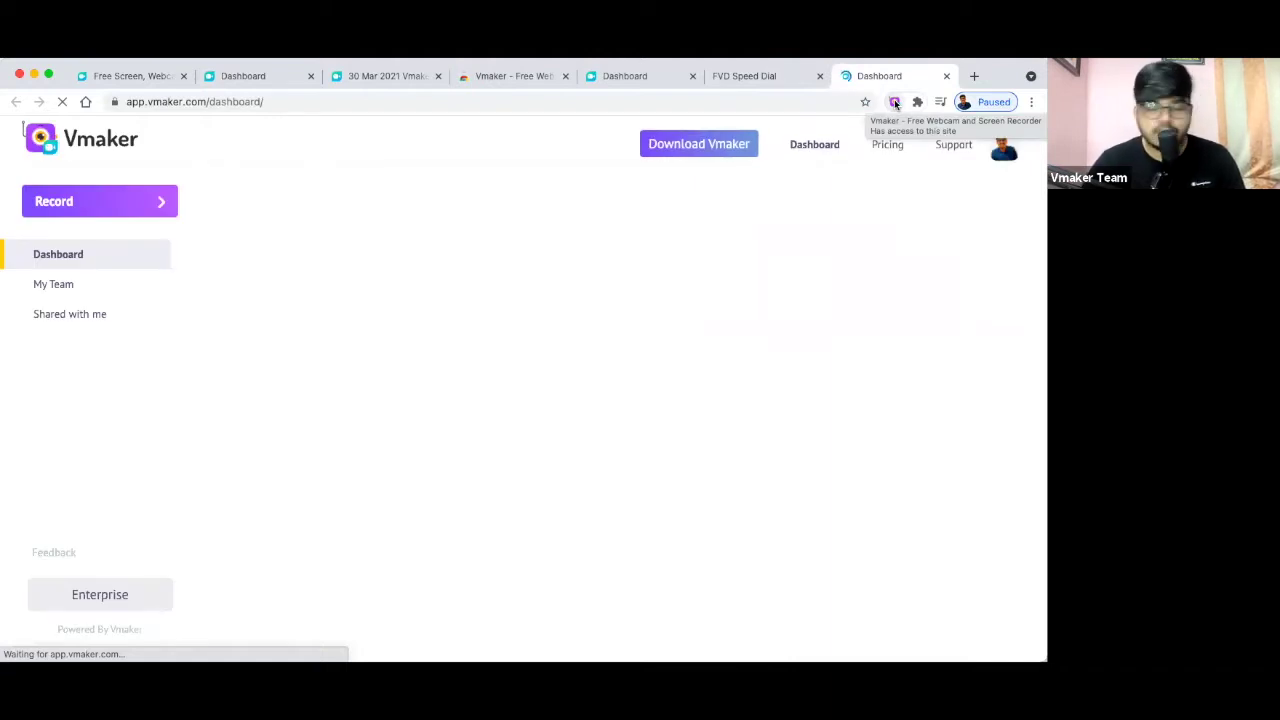
{"action": "left_click", "coordinate": [895, 103]}
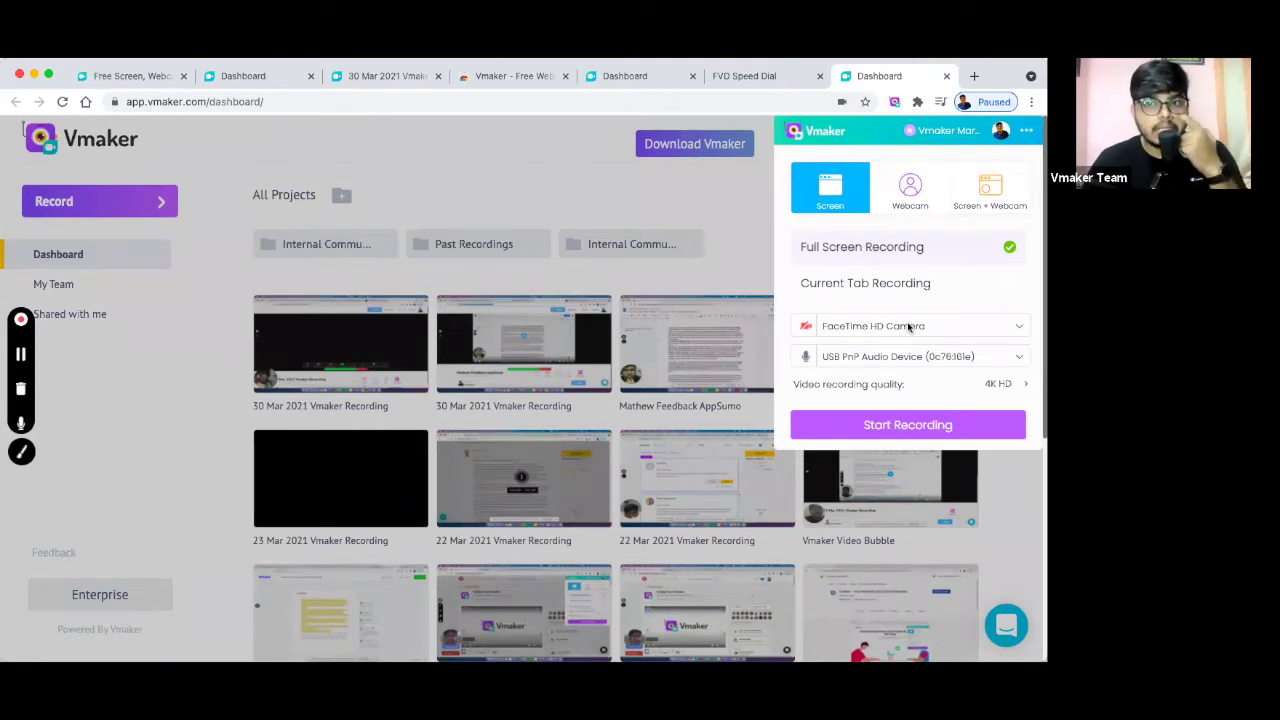
- Open the Vmaker recorder on the vmaker.com home page and choose the Screen + Webcam mode
{"action": "left_click", "coordinate": [138, 77]}
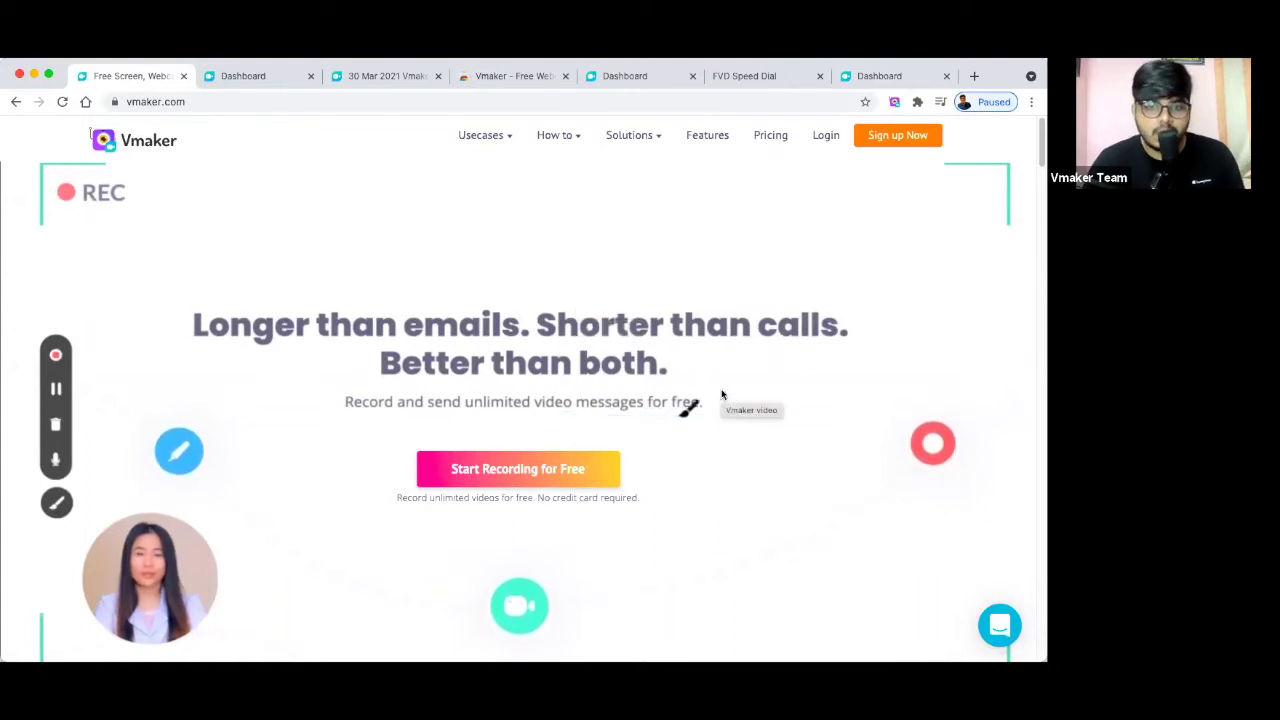
{"action": "left_click", "coordinate": [894, 102]}
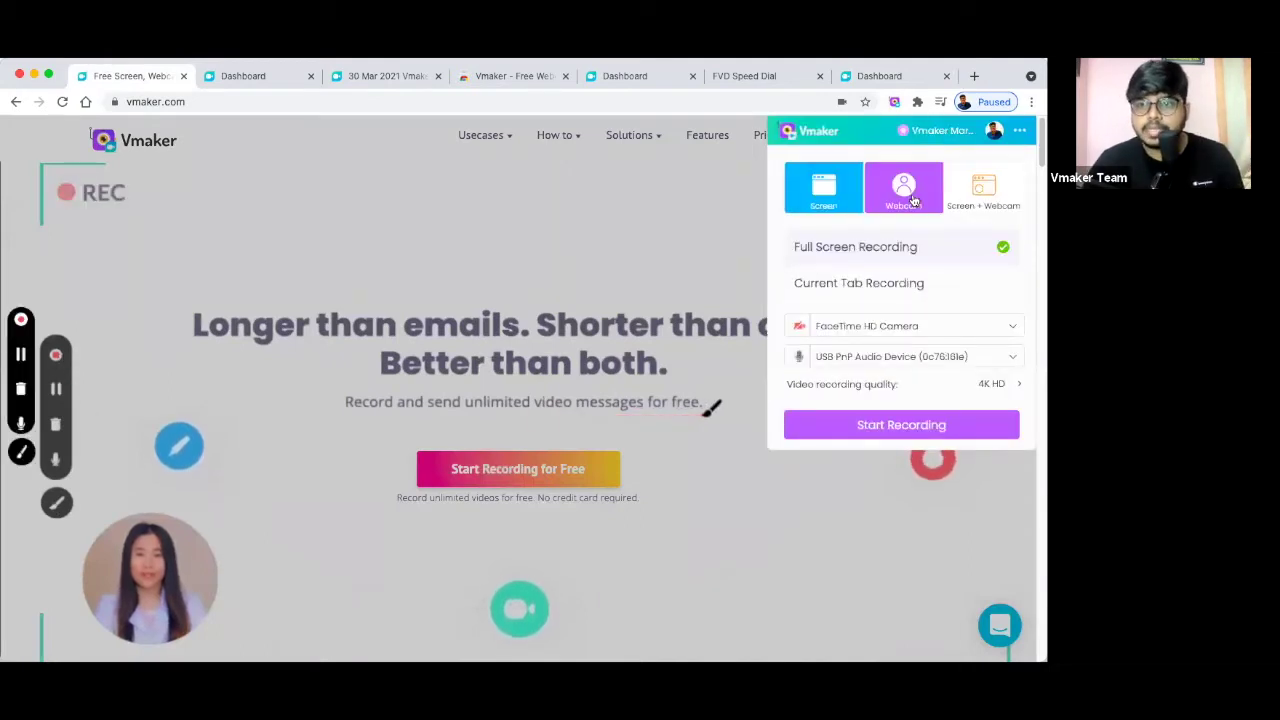
{"action": "left_click", "coordinate": [980, 195]}
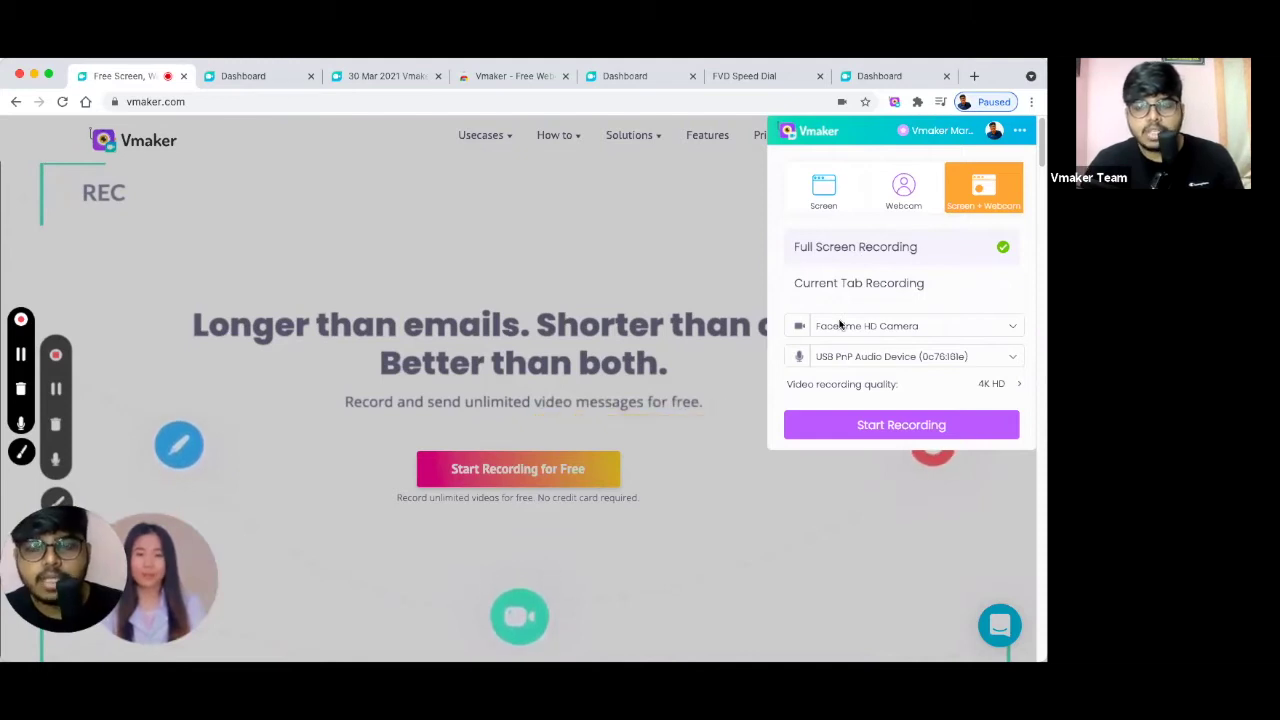
- Check the available cameras and select USB PnP Audio Device as the recorder's microphone
{"action": "left_click", "coordinate": [840, 325]}
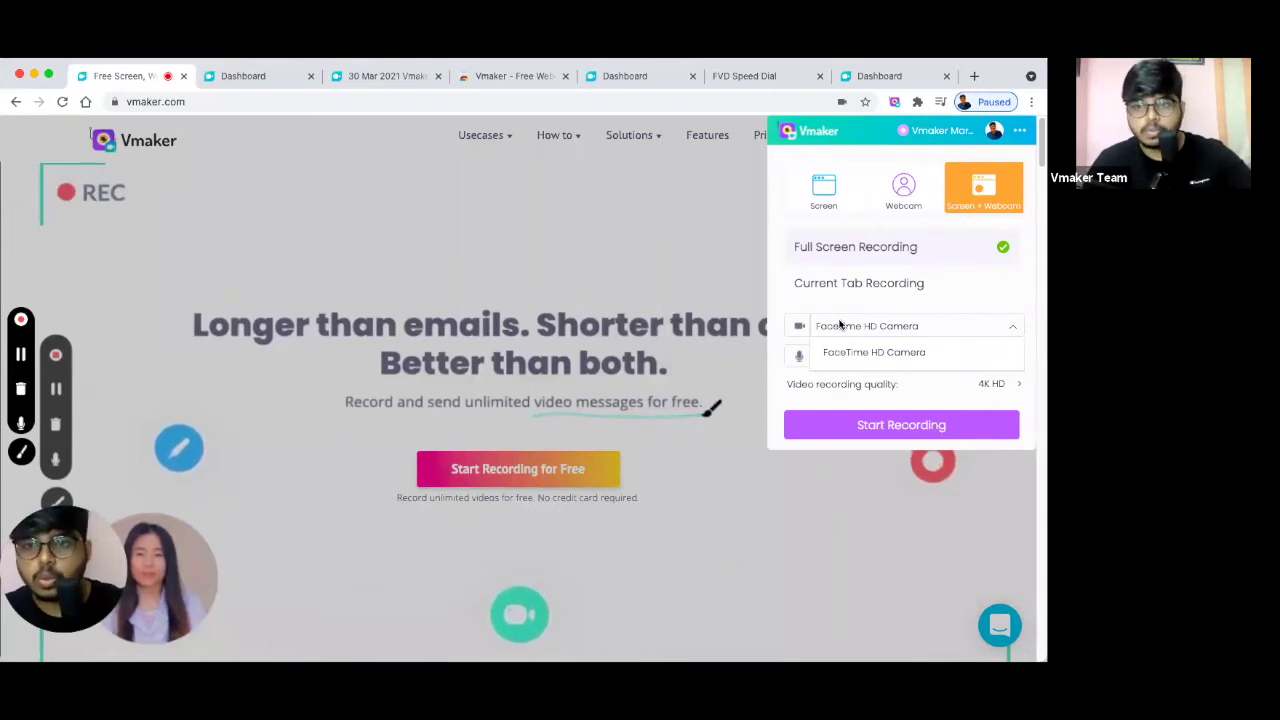
{"action": "left_click", "coordinate": [840, 325]}
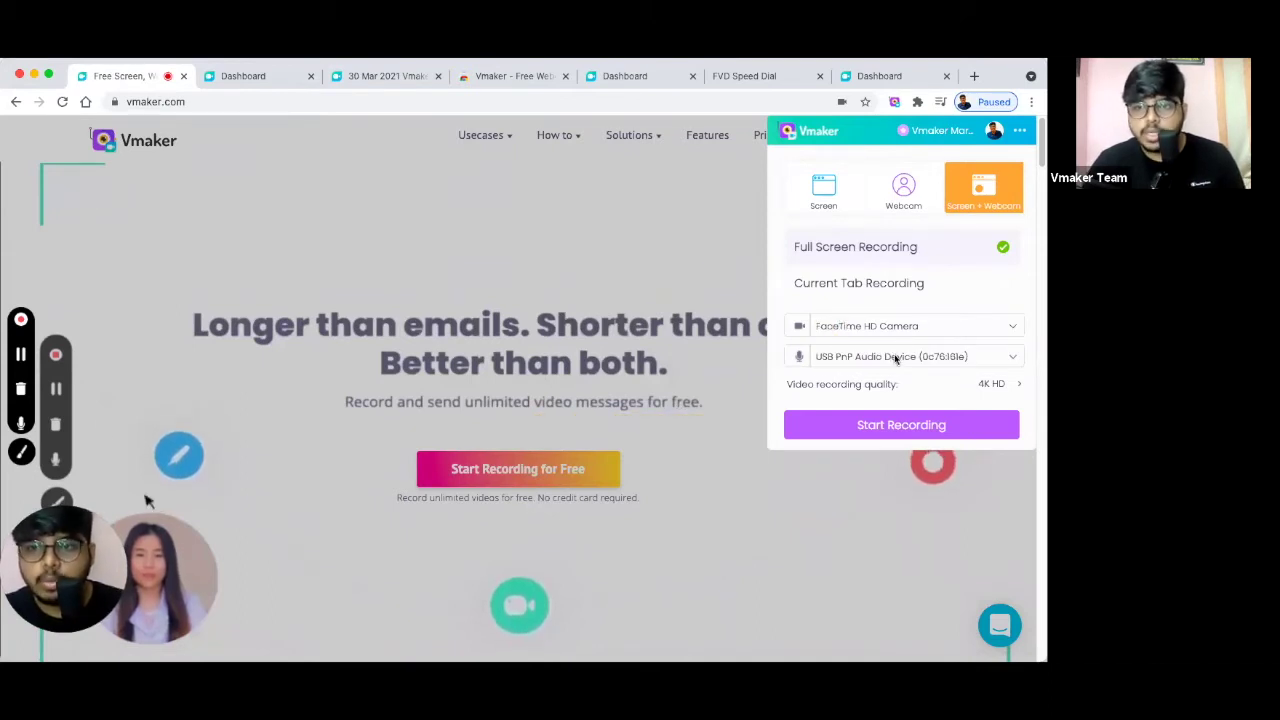
{"action": "left_click", "coordinate": [896, 357]}
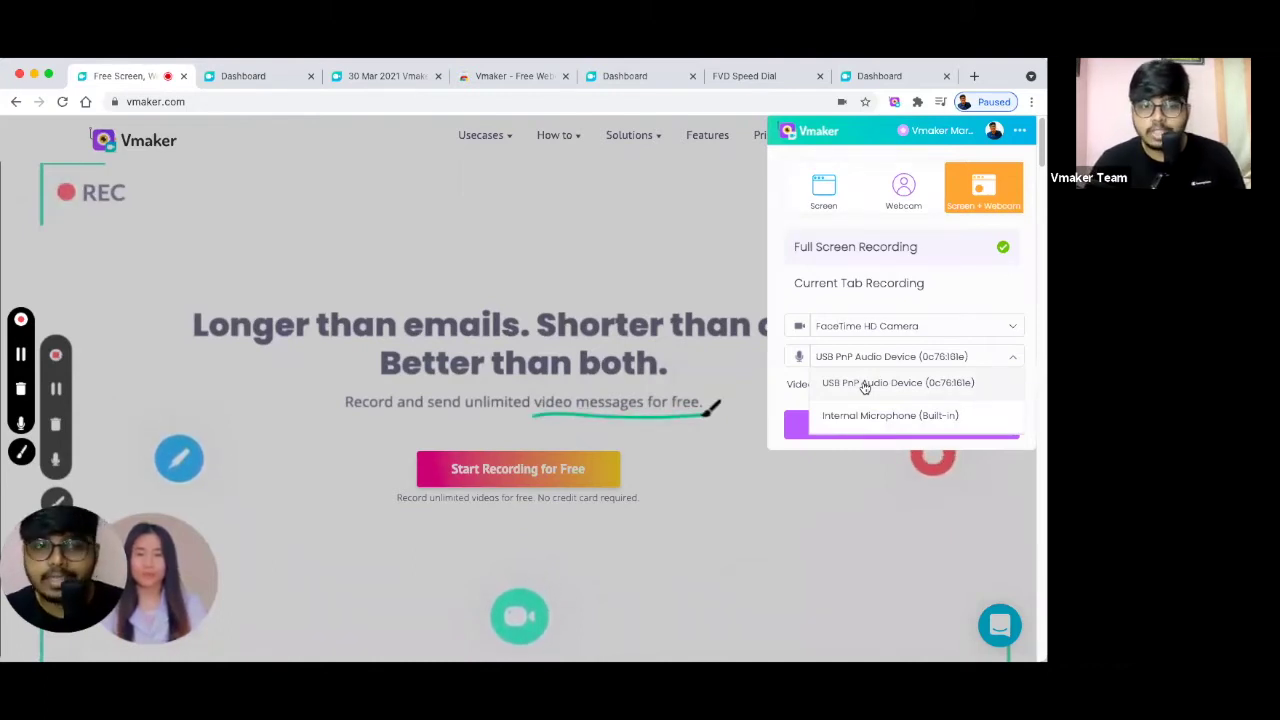
{"action": "left_click", "coordinate": [865, 385]}
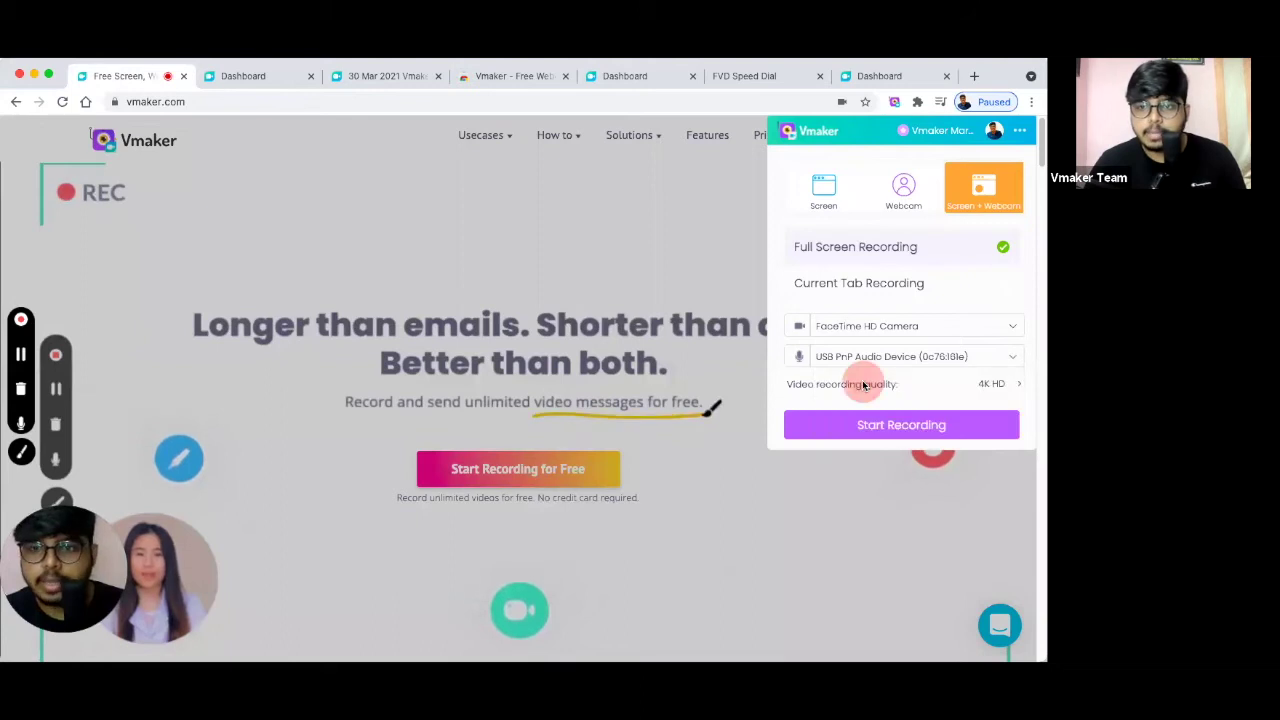
- Switch the recorder to Screen mode, keep the 4K HD recording quality, and start a full screen recording
{"action": "left_click", "coordinate": [997, 384]}
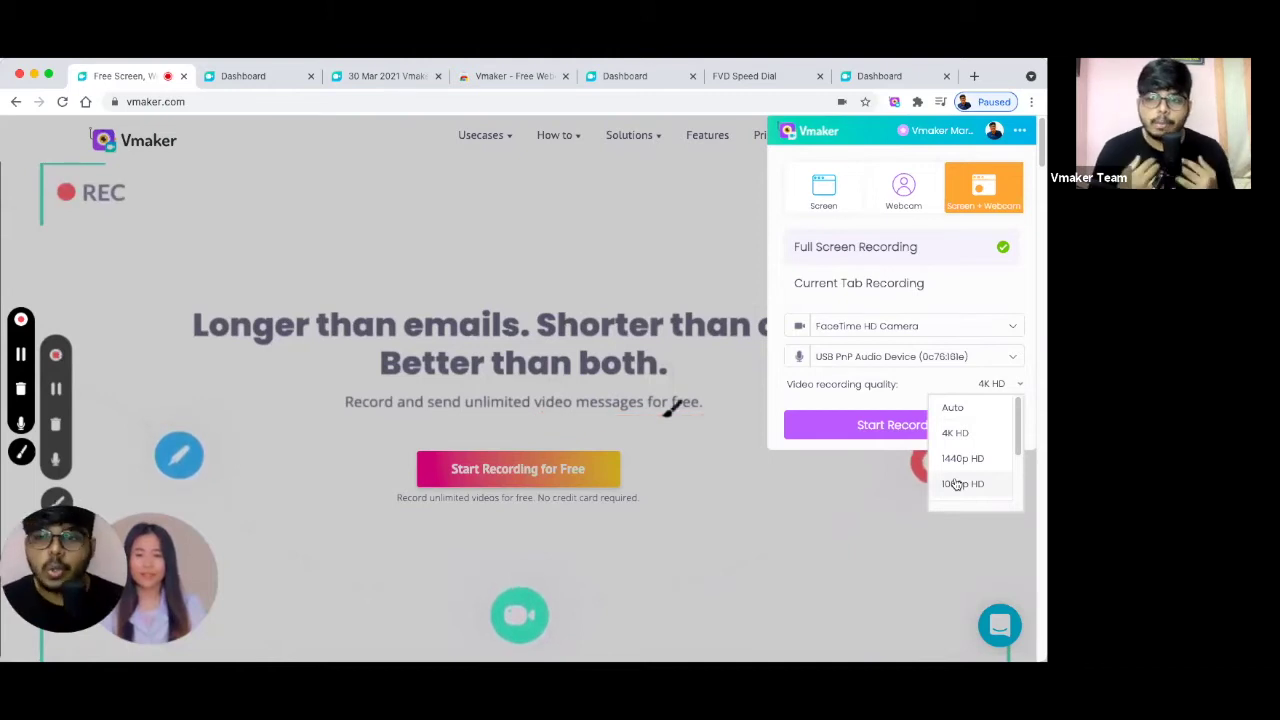
{"action": "left_click", "coordinate": [824, 188]}
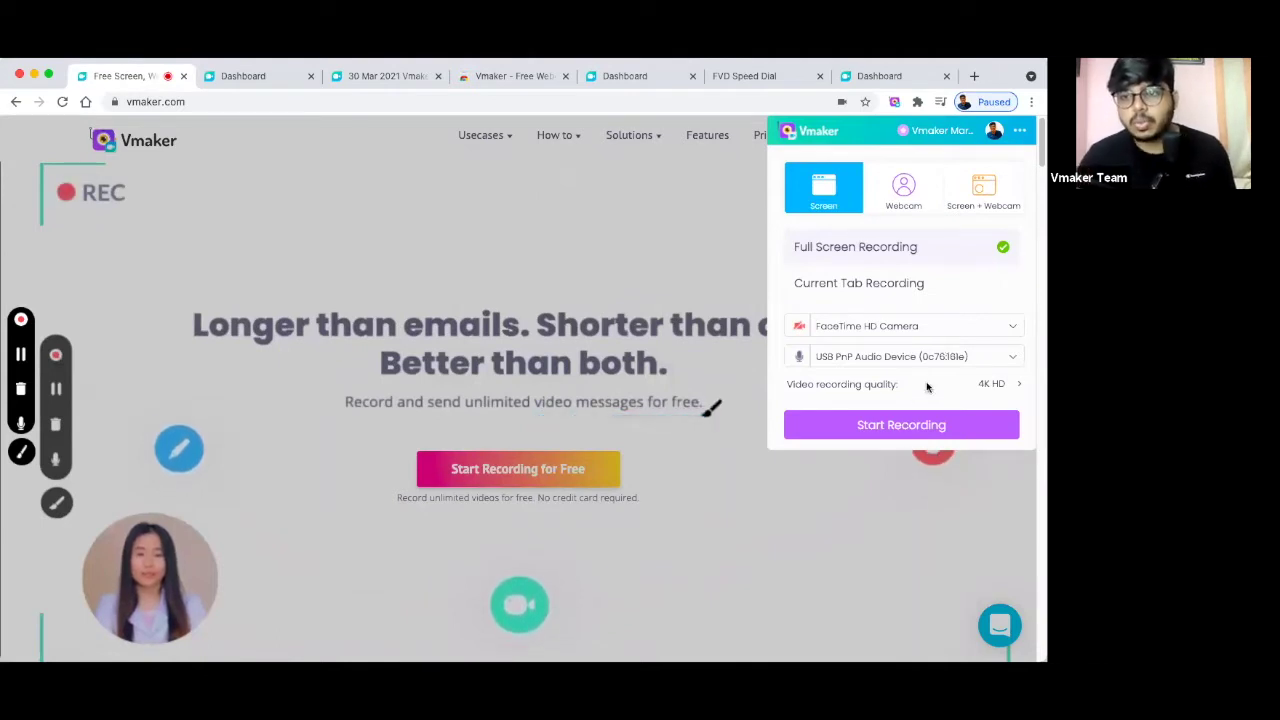
{"action": "left_click", "coordinate": [999, 386]}
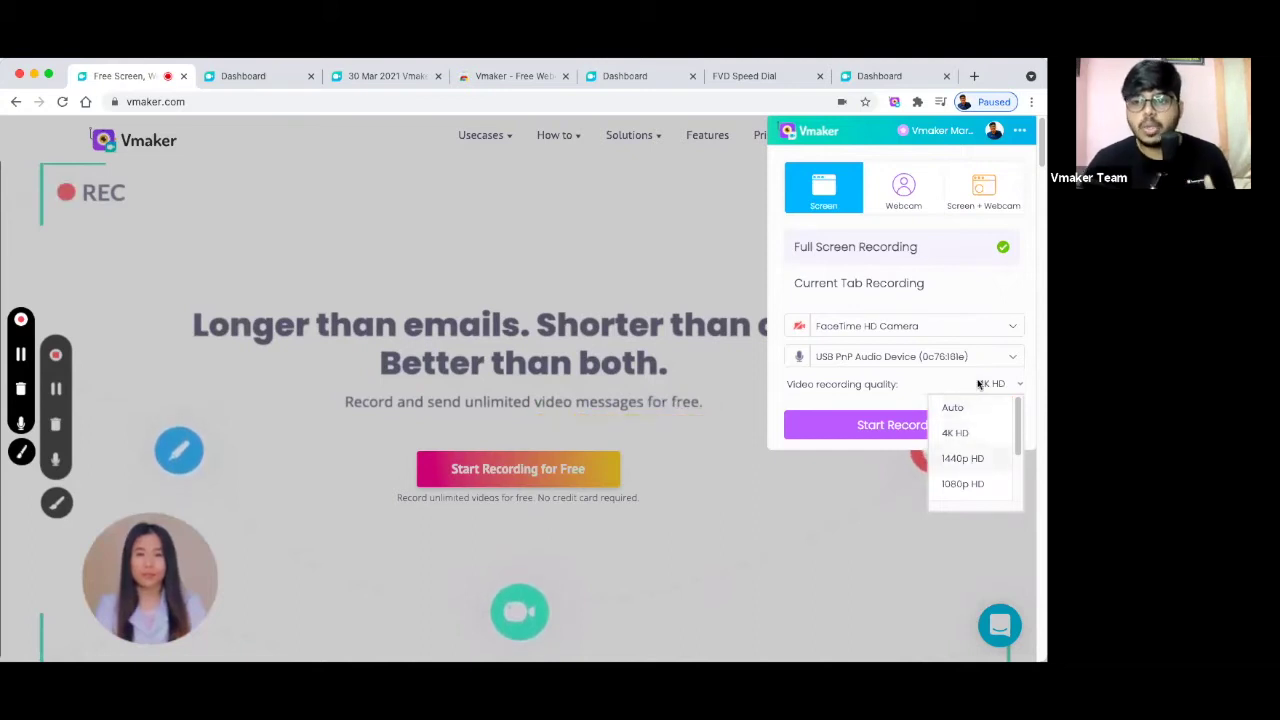
{"action": "left_click", "coordinate": [893, 383]}
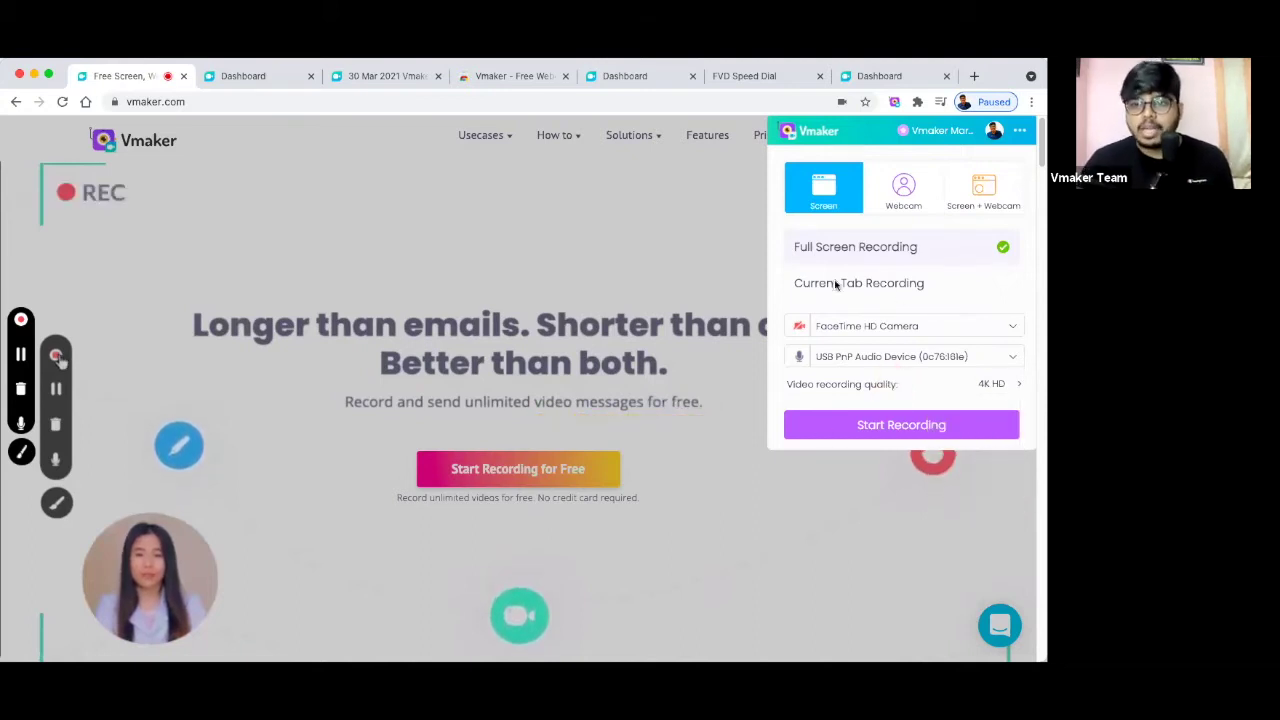
{"action": "left_click", "coordinate": [893, 421]}
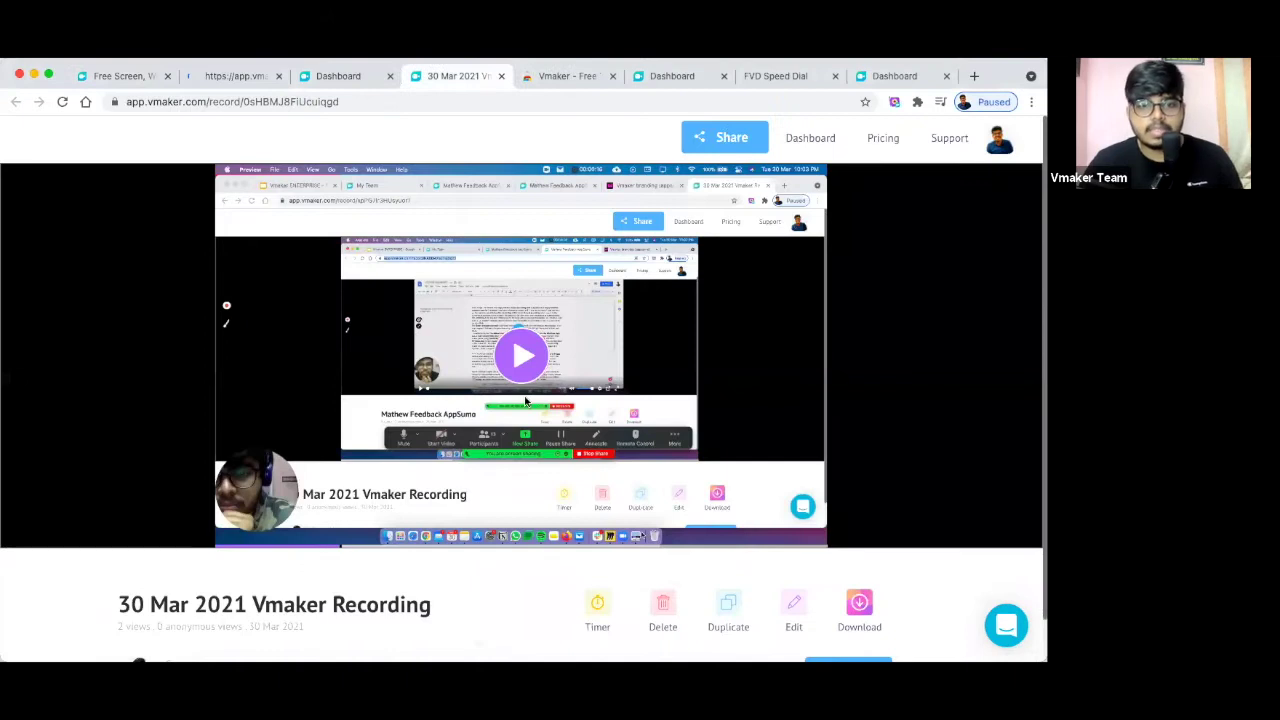
- Copy the share link of the 30 Mar 2021 Vmaker Recording and look through its sharing channels
{"action": "mouse_move", "coordinate": [395, 374]}
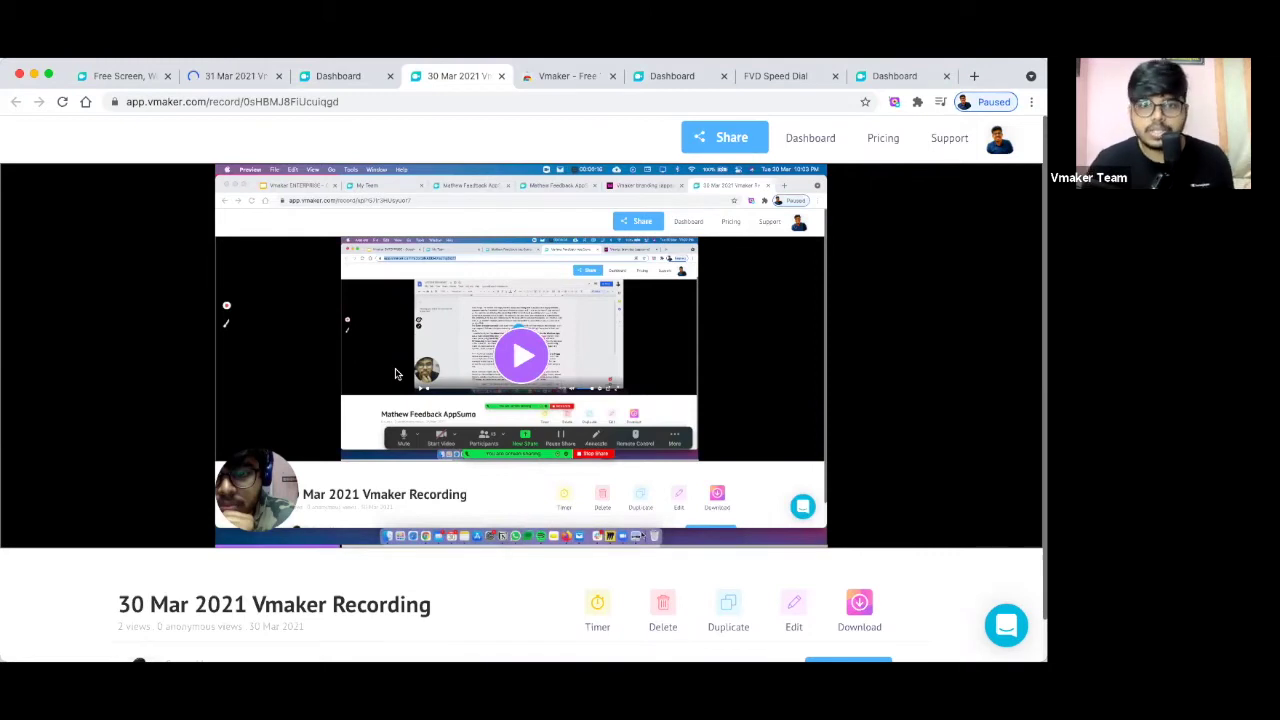
{"action": "mouse_move", "coordinate": [540, 538]}
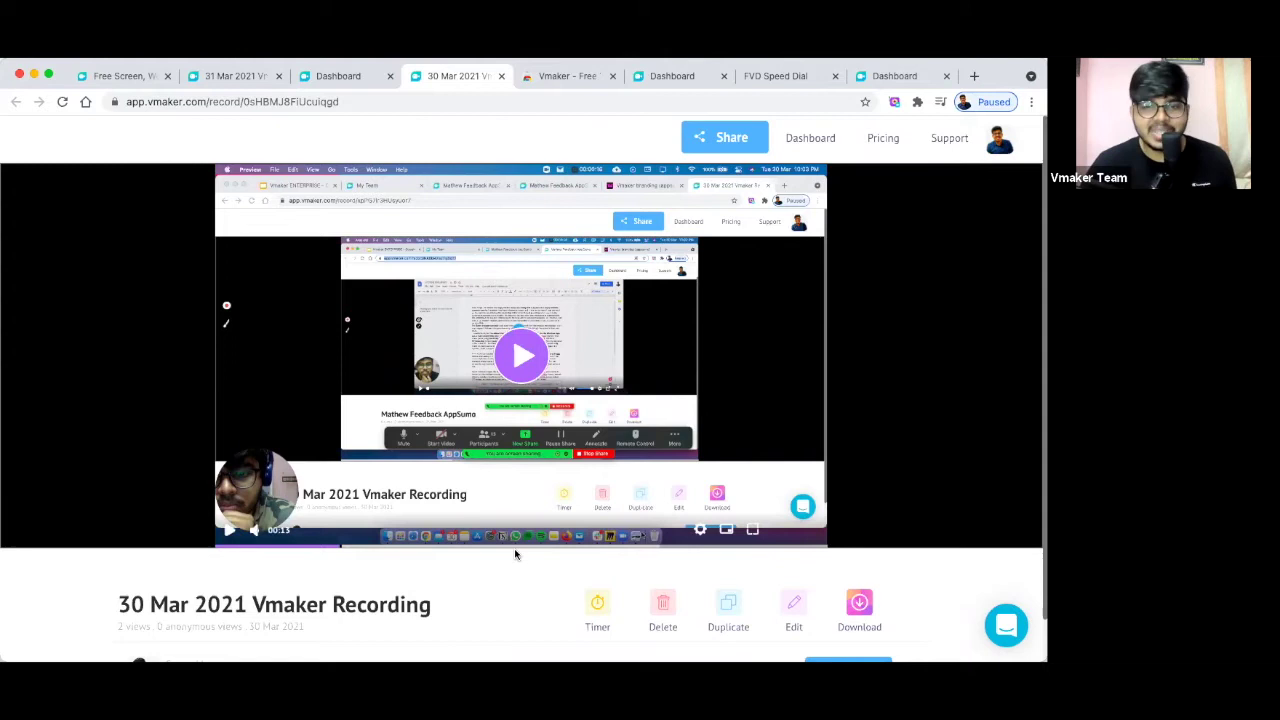
{"action": "scroll", "coordinate": [514, 548], "scroll_direction": "down", "scroll_amount": 1}
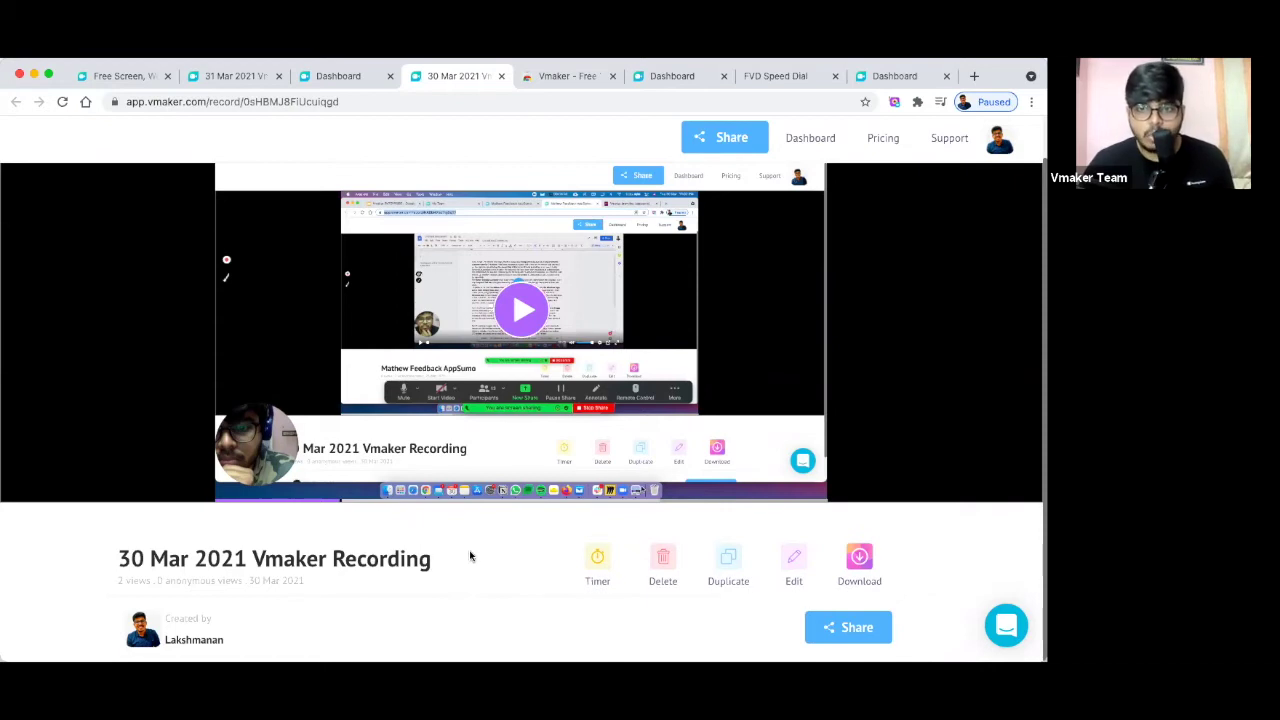
{"action": "left_click", "coordinate": [709, 139]}
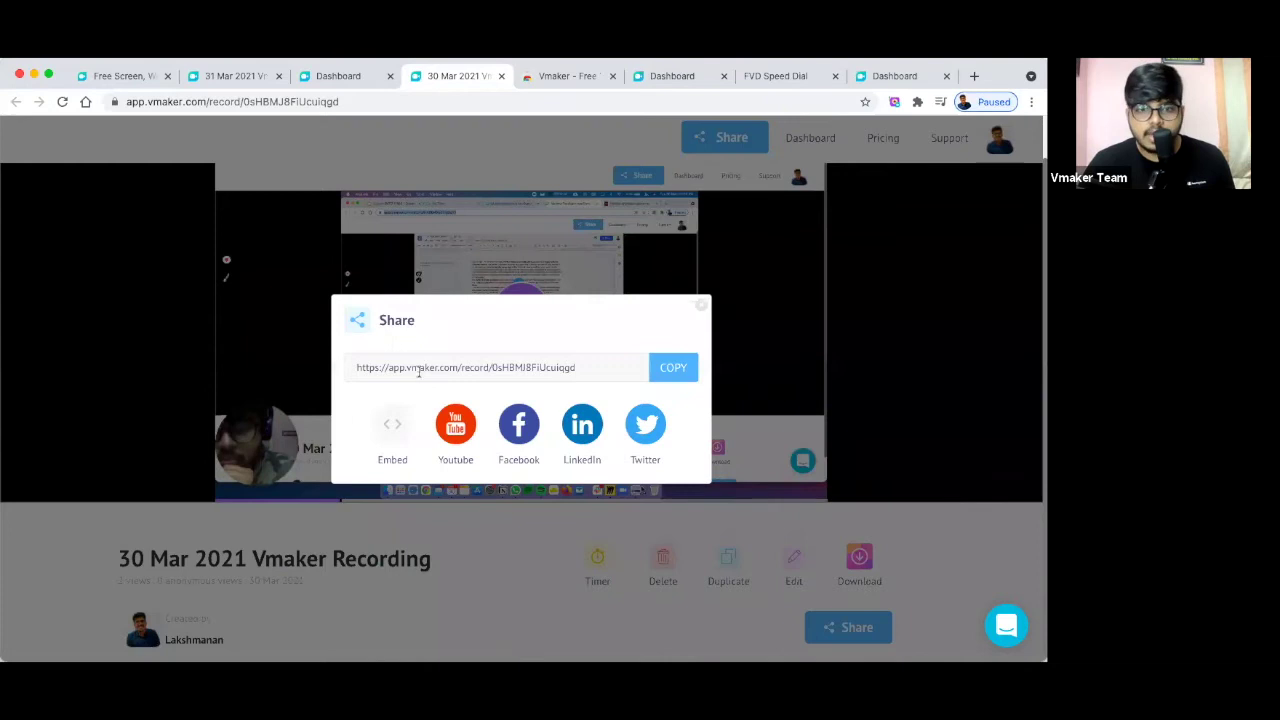
{"action": "left_click", "coordinate": [691, 374]}
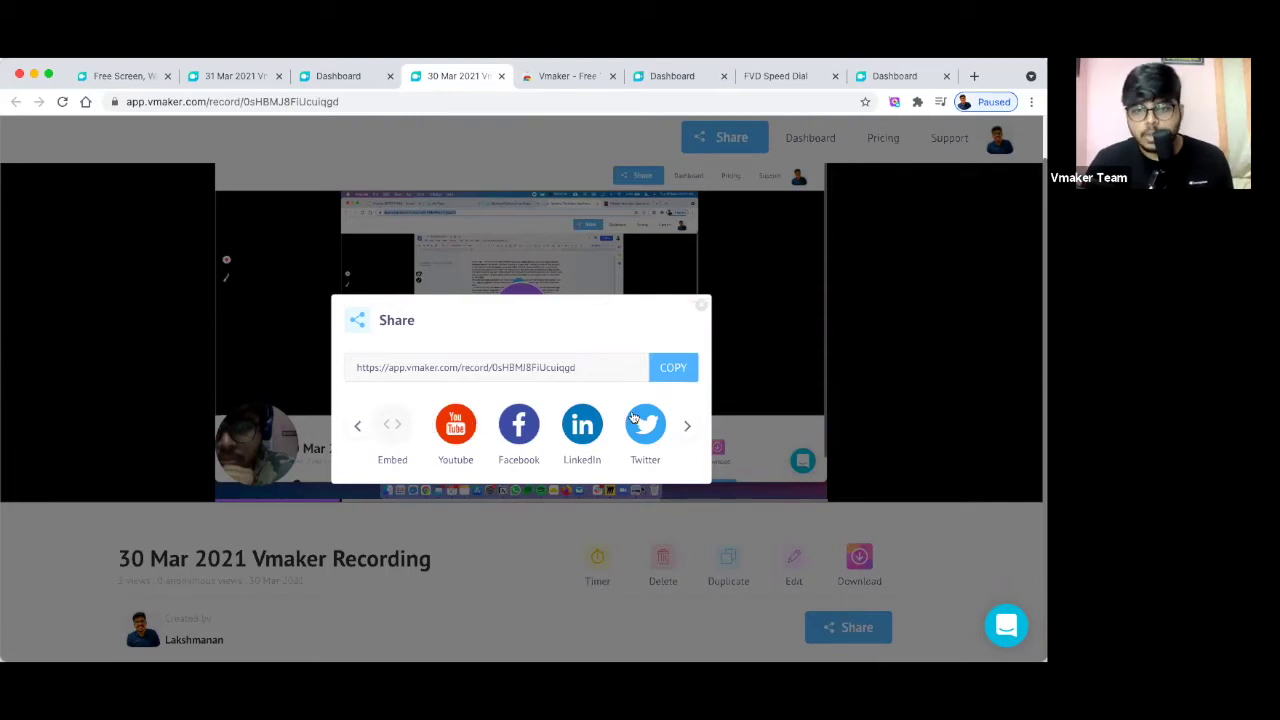
{"action": "left_click", "coordinate": [689, 426]}
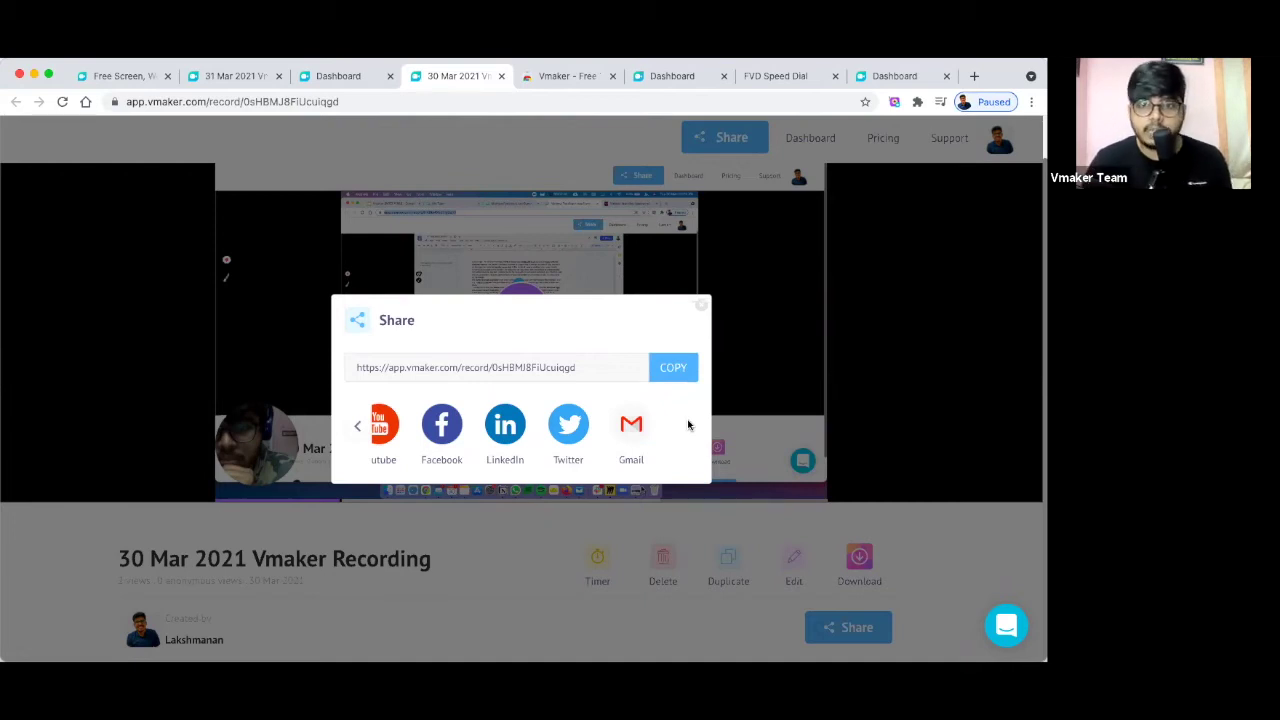
{"action": "left_click", "coordinate": [702, 305]}
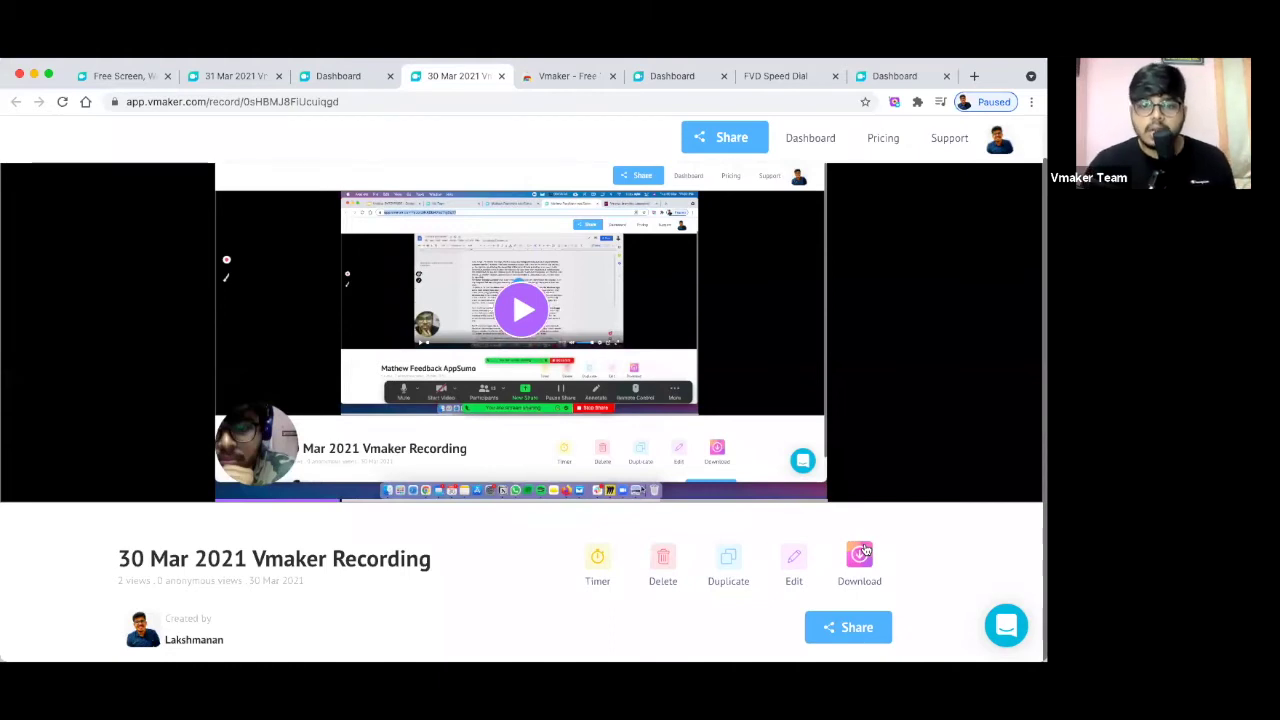
{"action": "left_click", "coordinate": [362, 591]}
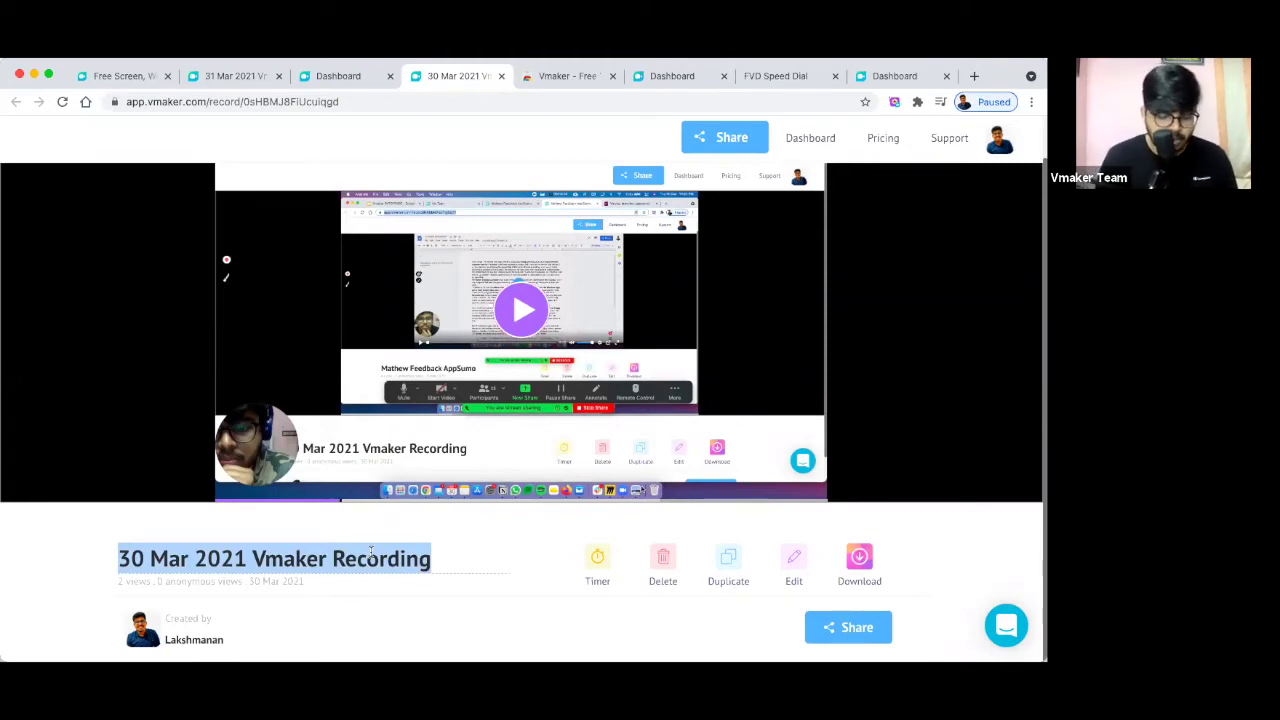
{"action": "type", "text": "RRecordign"}
{"action": "type", "text": " o"}
{"action": "key", "text": "BackSpace"}
{"action": "key", "text": "BackSpace"}
{"action": "key", "text": "BackSpace"}
{"action": "key", "text": "BackSpace"}
{"action": "type", "text": "ng of a Recor"}
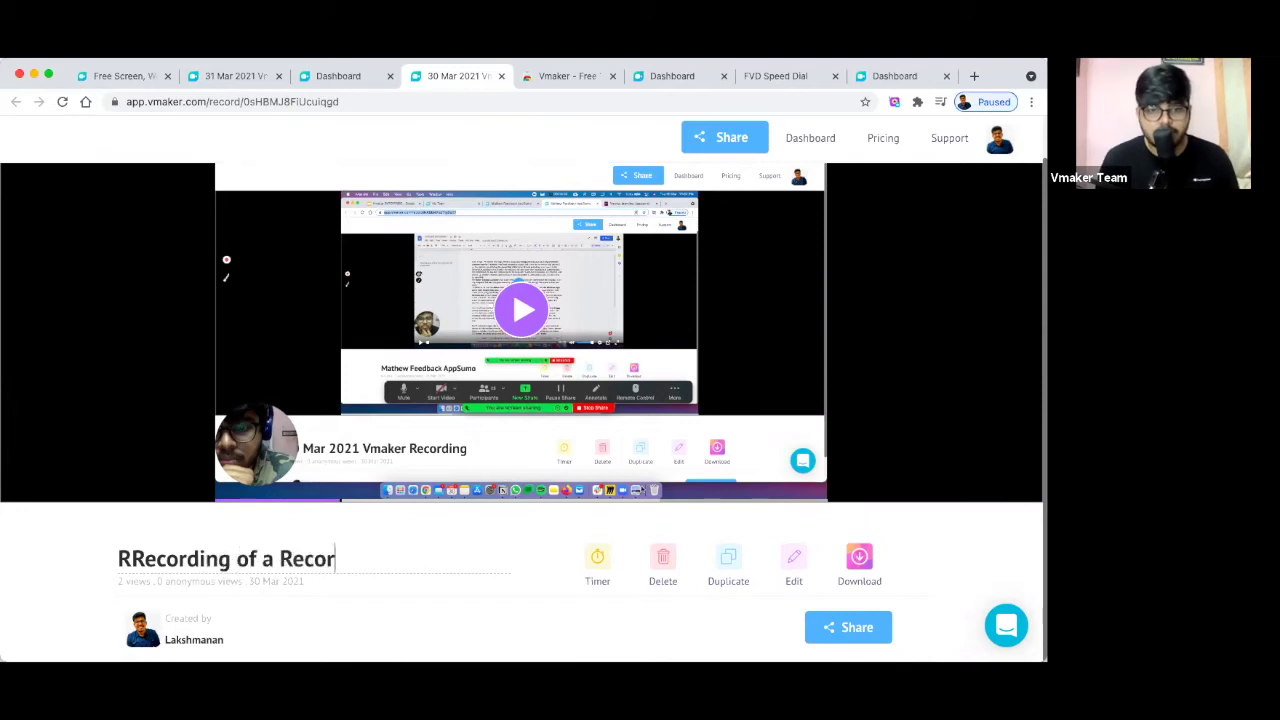
{"action": "type", "text": "ding"}
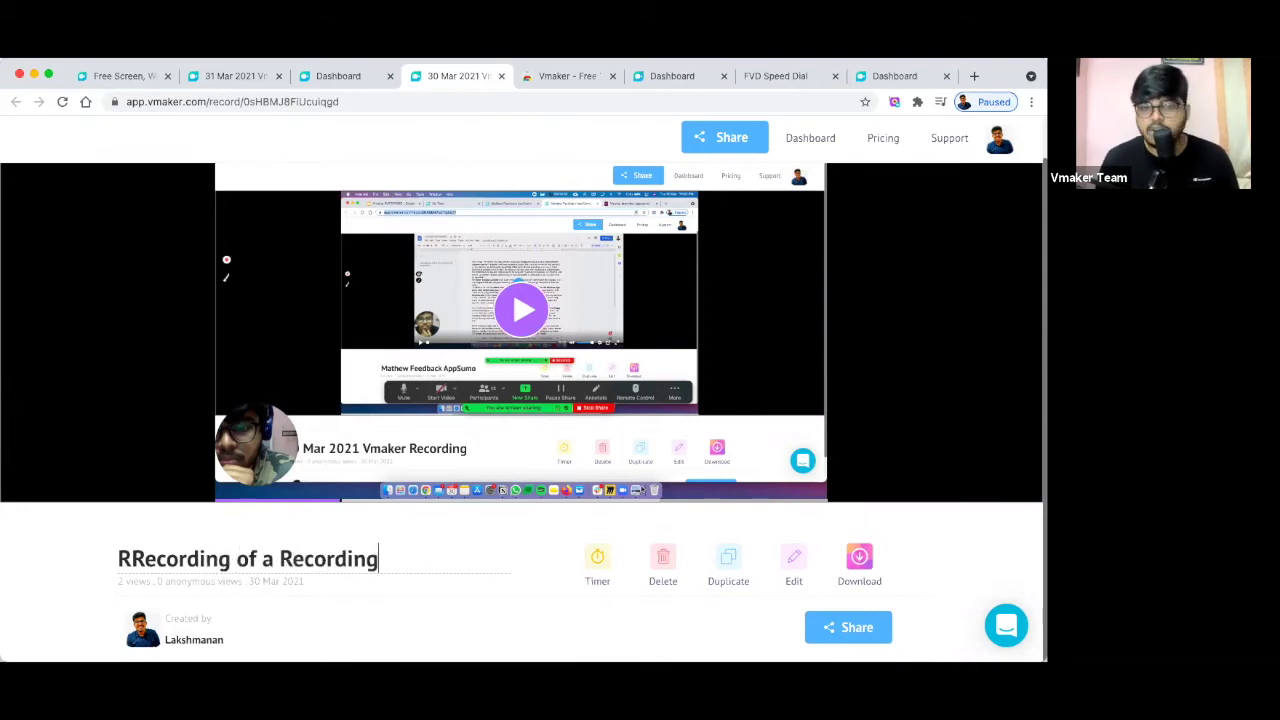
{"action": "triple_click", "coordinate": [139, 563]}
{"action": "key", "text": "BackSpace"}
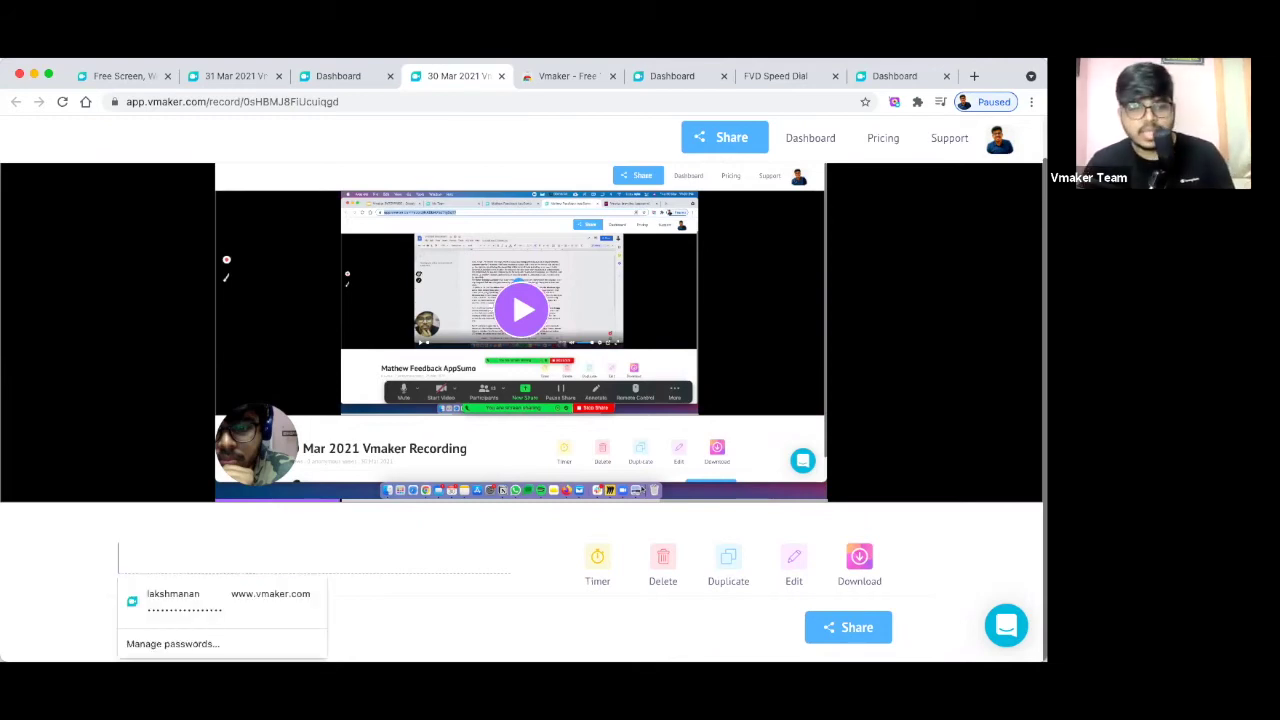
{"action": "left_click", "coordinate": [48, 600]}
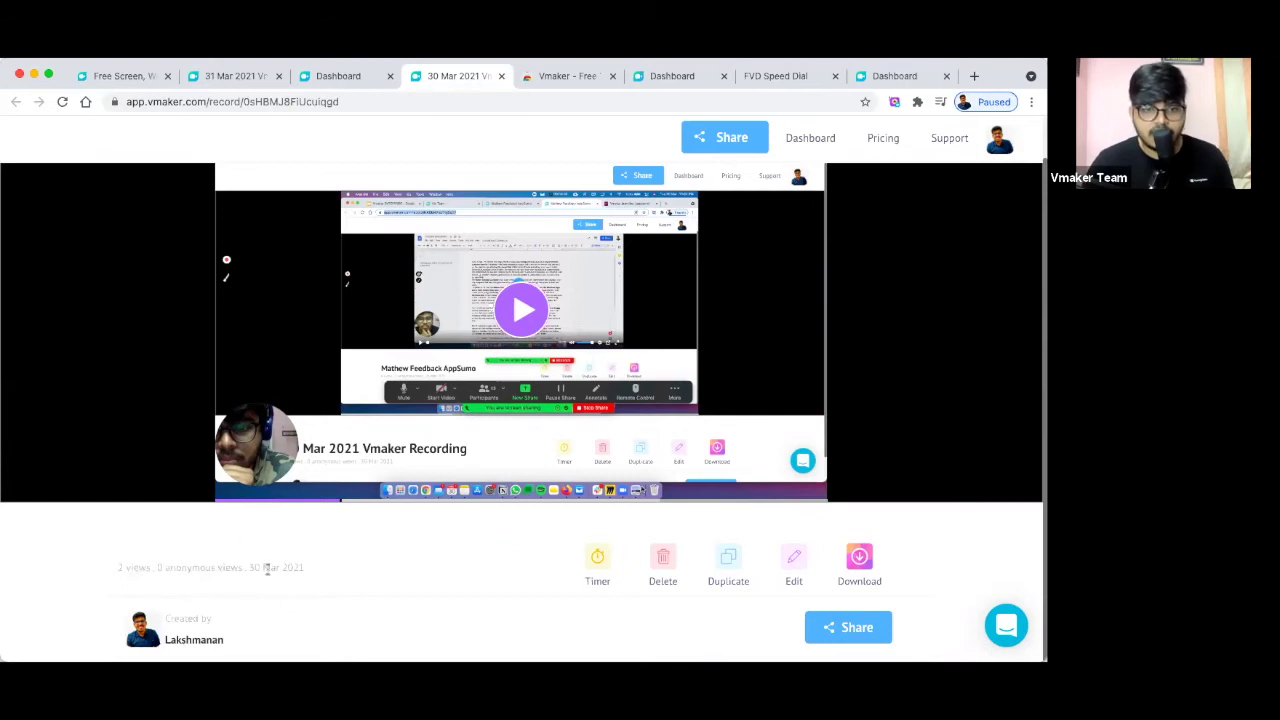
- Rename the open video as "Recording of a recording"
{"action": "left_click", "coordinate": [294, 543]}
{"action": "type", "text": "Recording of a recording"}
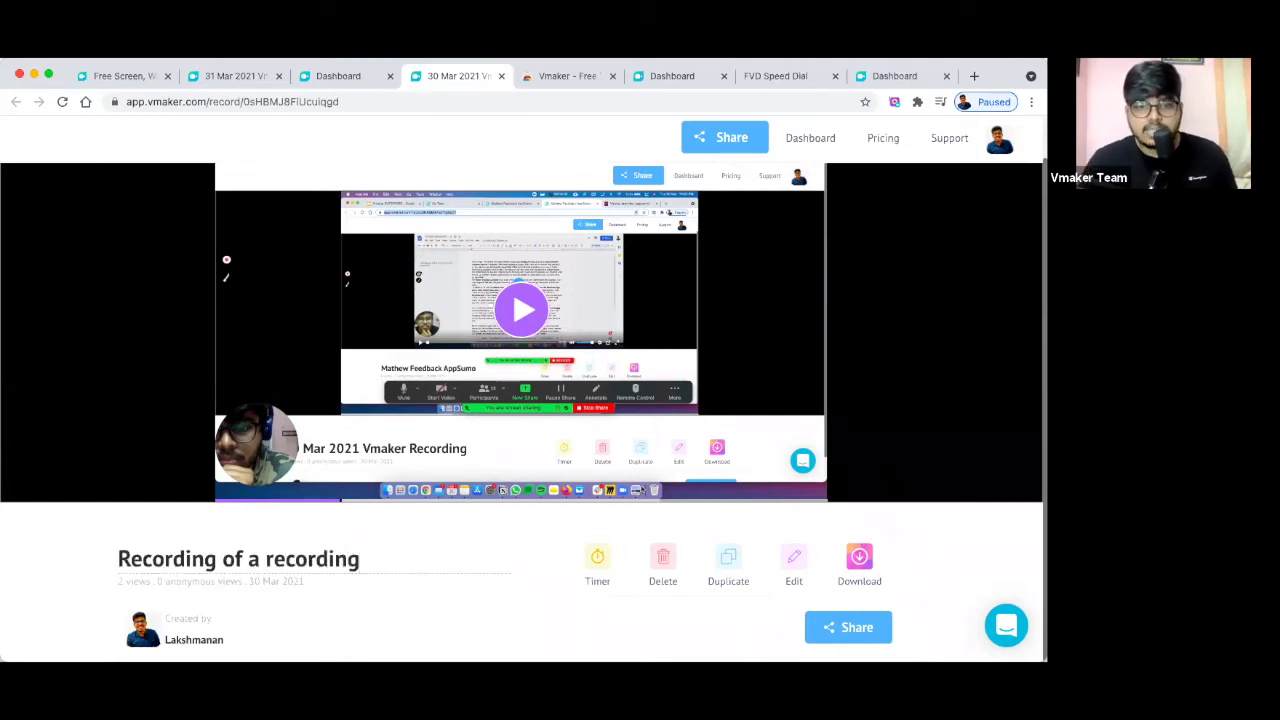
{"action": "left_click", "coordinate": [387, 600]}
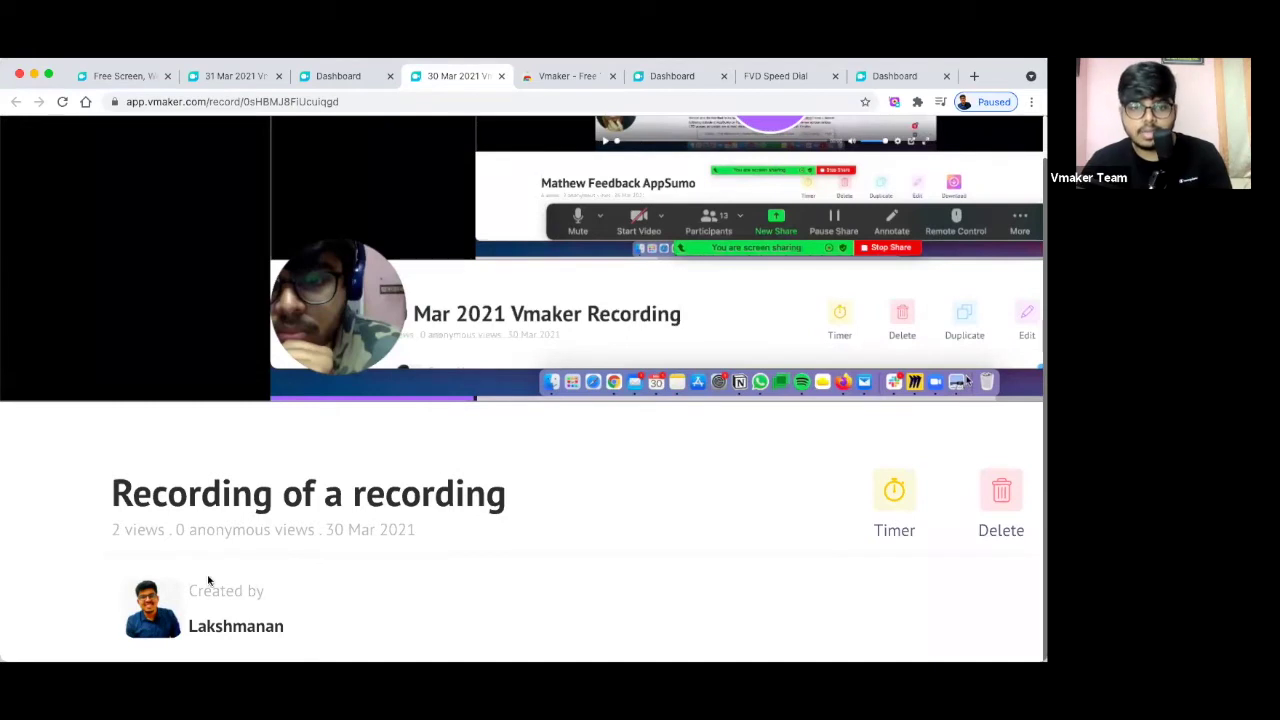
- Try a 1 hour video timer on "Recording of a recording" and close the timer without saving it
{"action": "key", "text": "super+minus"}
{"action": "key", "text": "super+minus"}
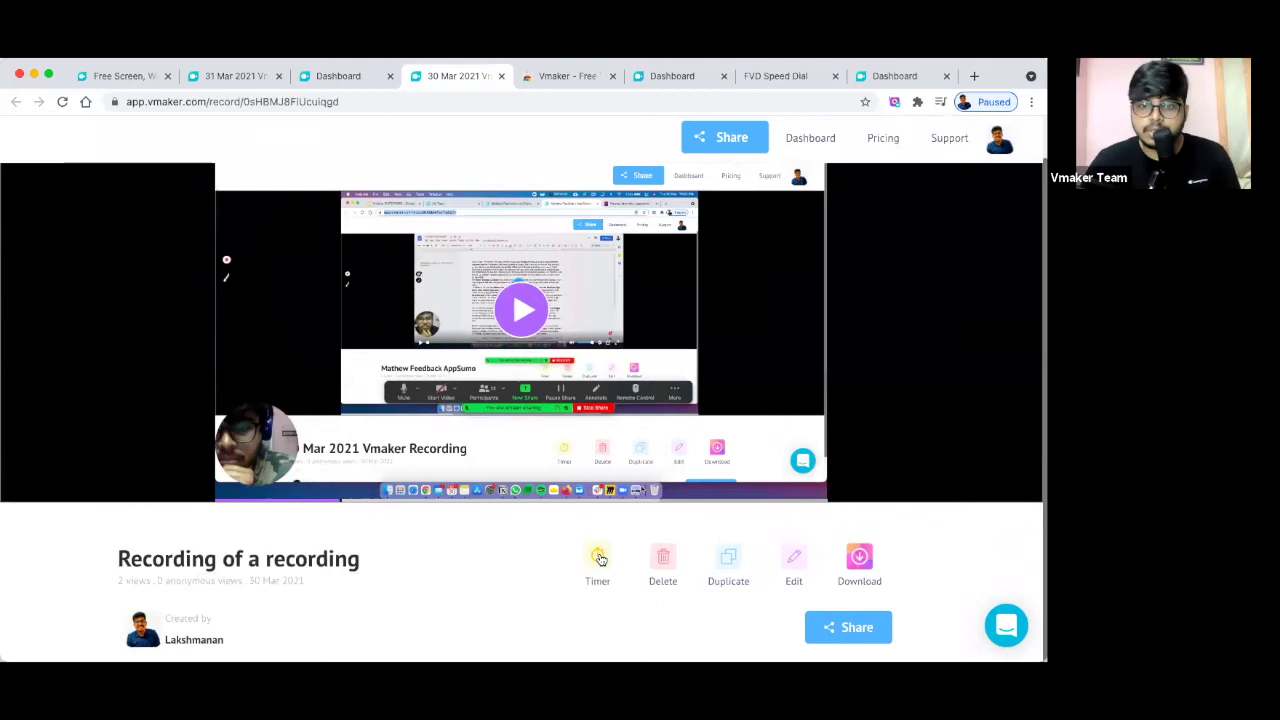
{"action": "left_click", "coordinate": [599, 558]}
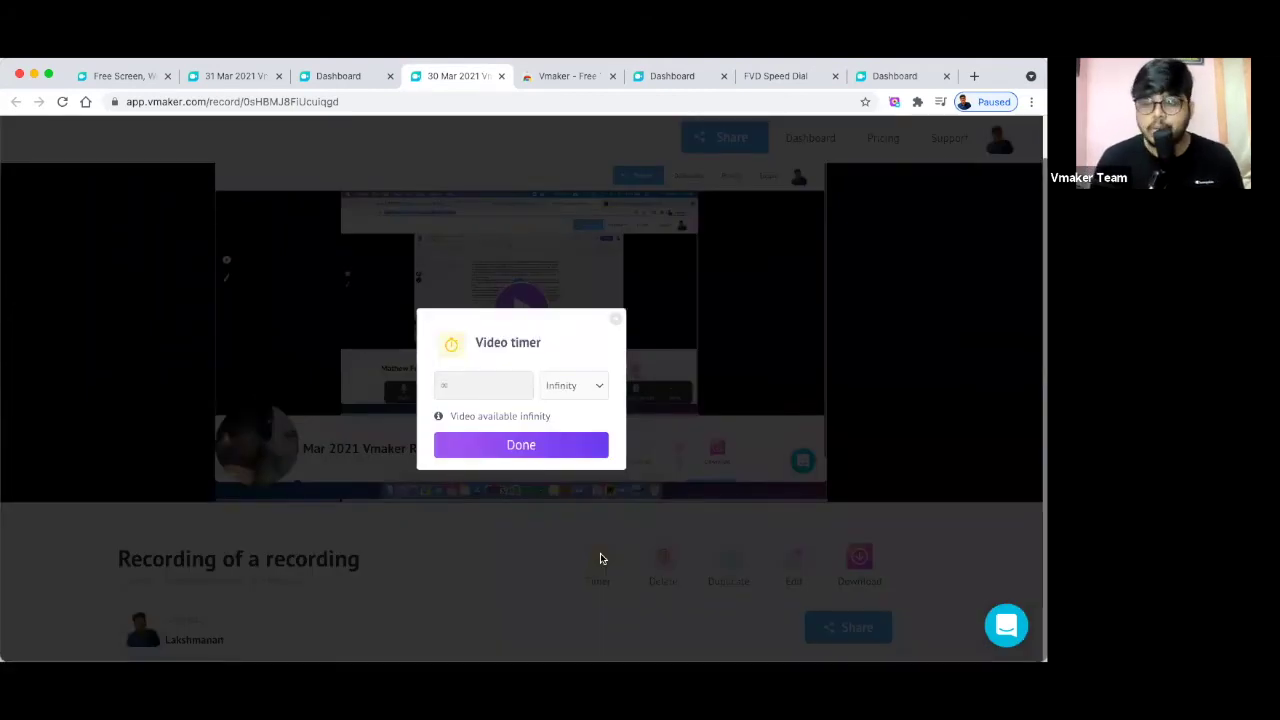
{"action": "left_click", "coordinate": [562, 388]}
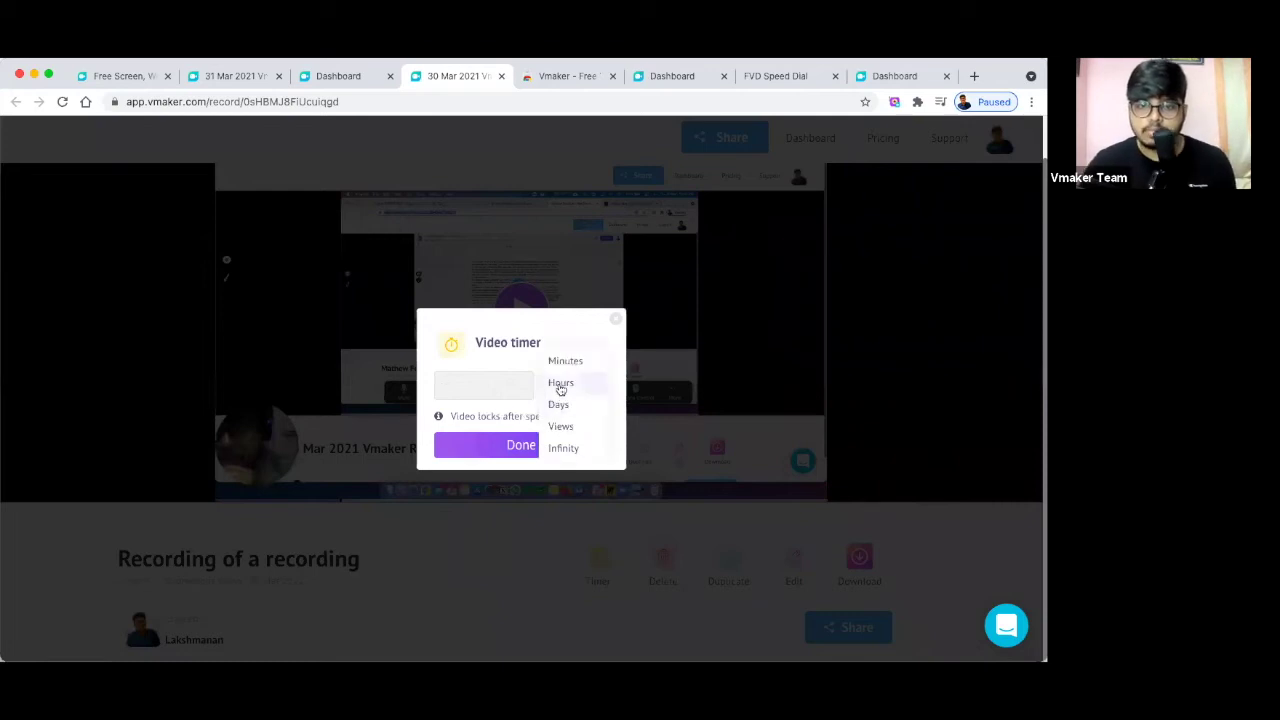
{"action": "left_click", "coordinate": [560, 384]}
{"action": "left_click", "coordinate": [474, 394]}
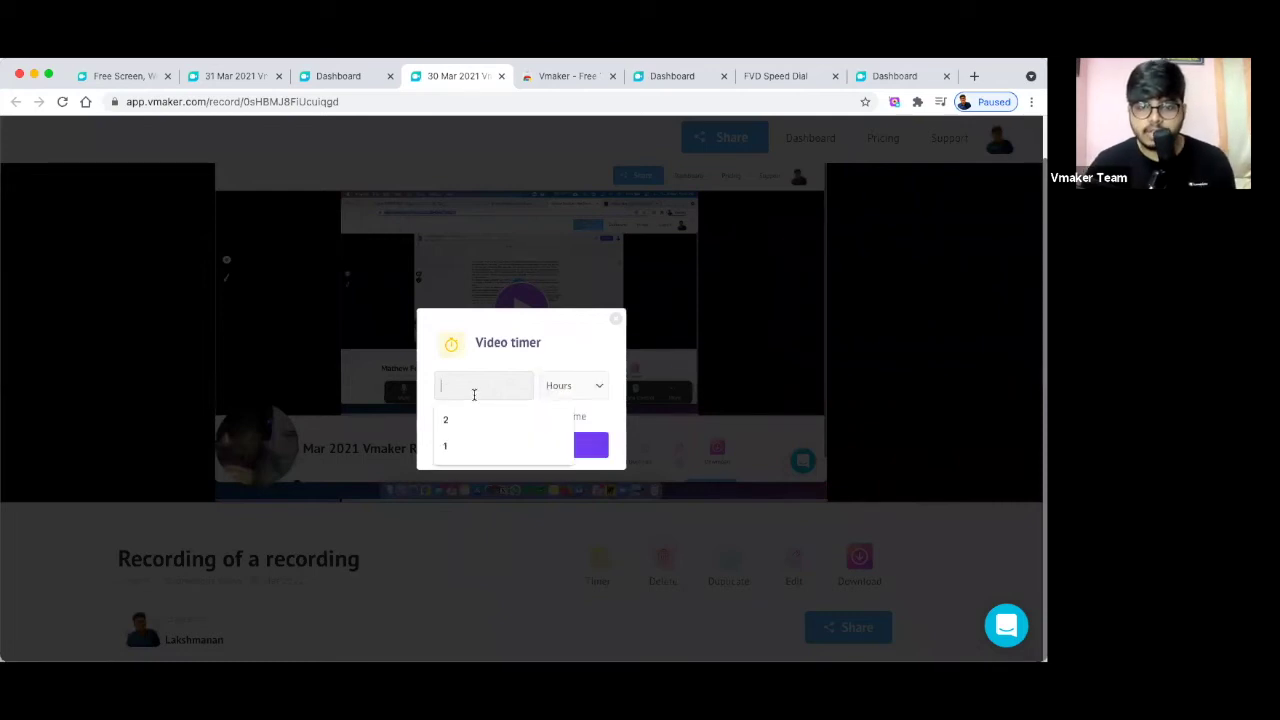
{"action": "type", "text": "1"}
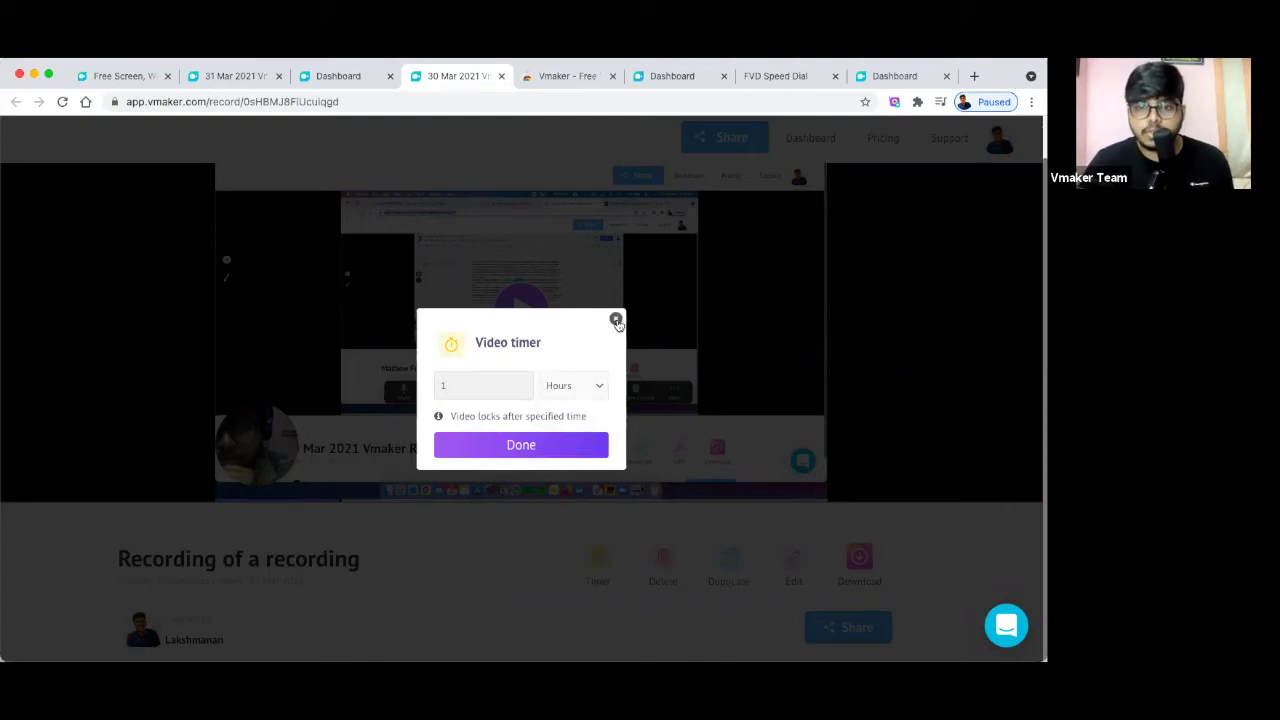
{"action": "left_click", "coordinate": [616, 320]}
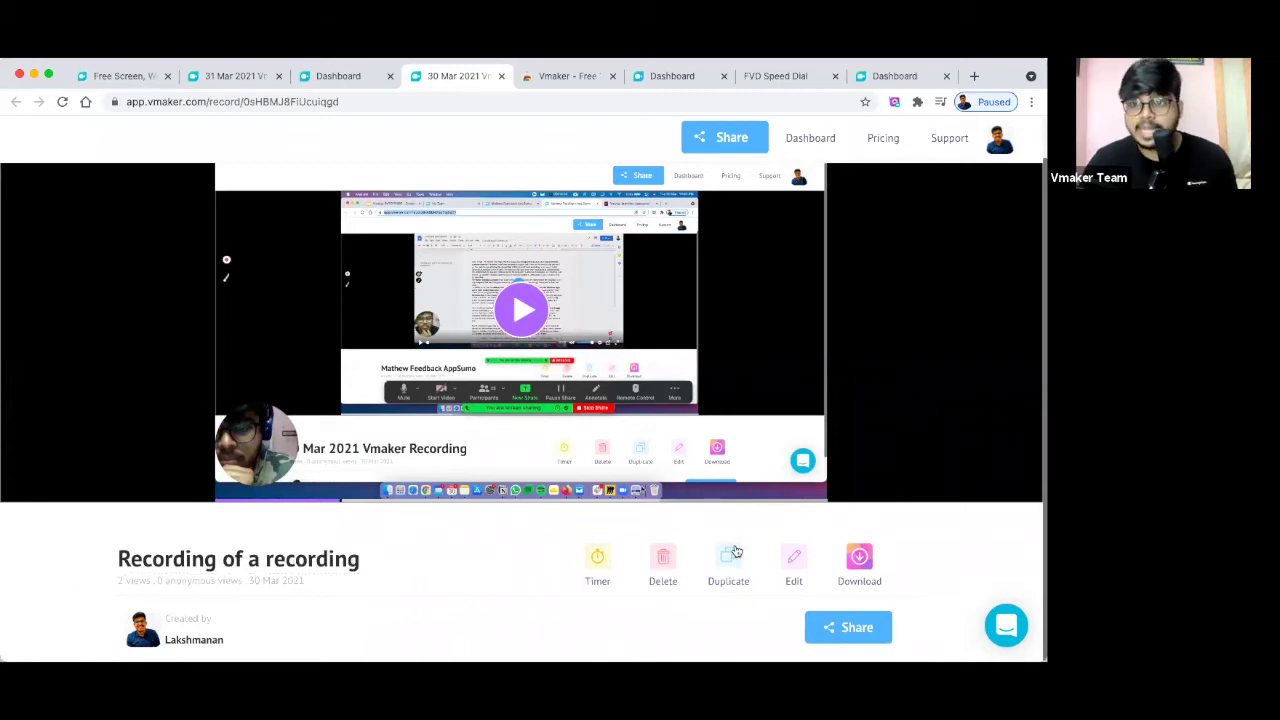
- Open "Recording of a recording" in the video editor and adjust the clip's volume
{"action": "left_click", "coordinate": [796, 563]}
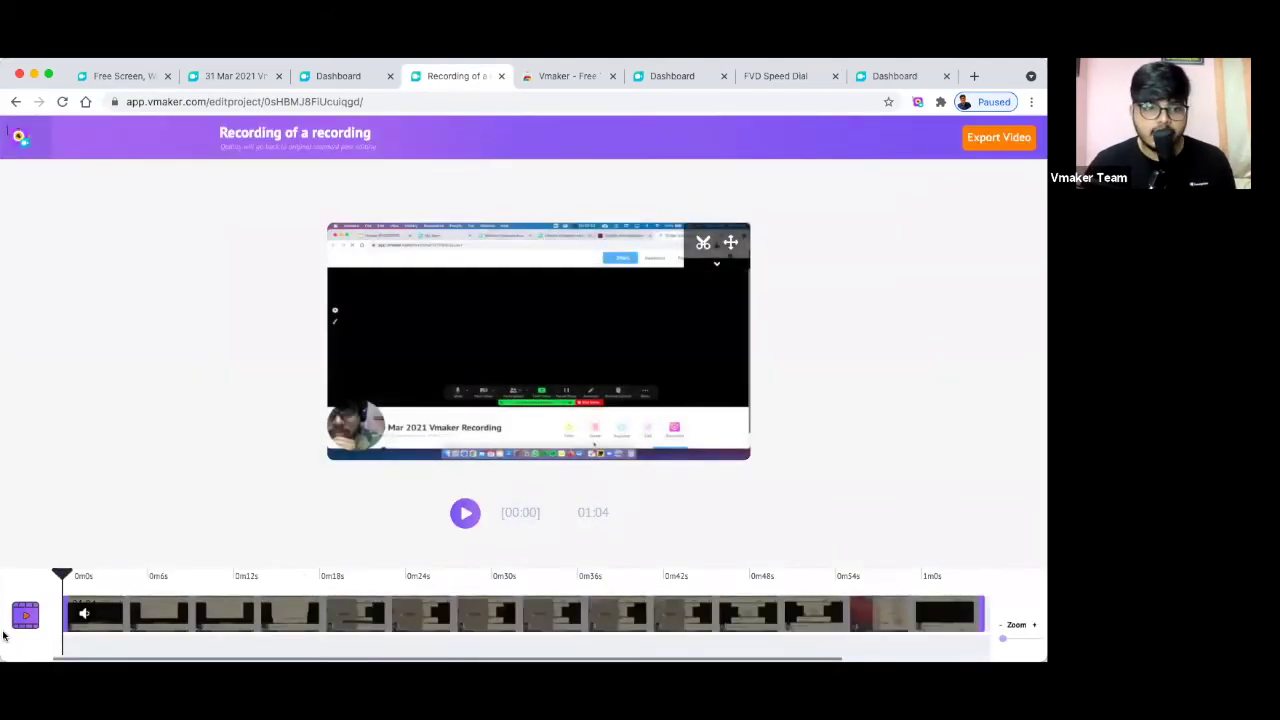
{"action": "left_click", "coordinate": [86, 619]}
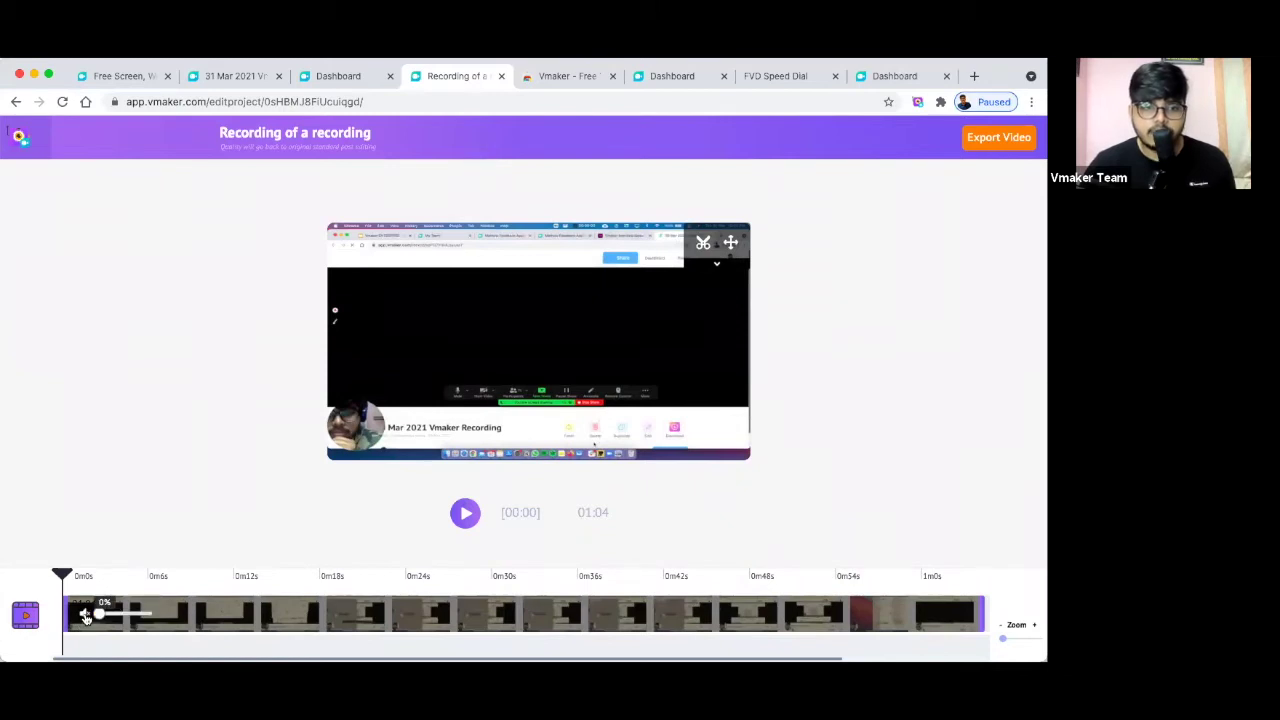
{"action": "left_click_drag", "start_coordinate": [112, 617], "coordinate": [155, 614]}
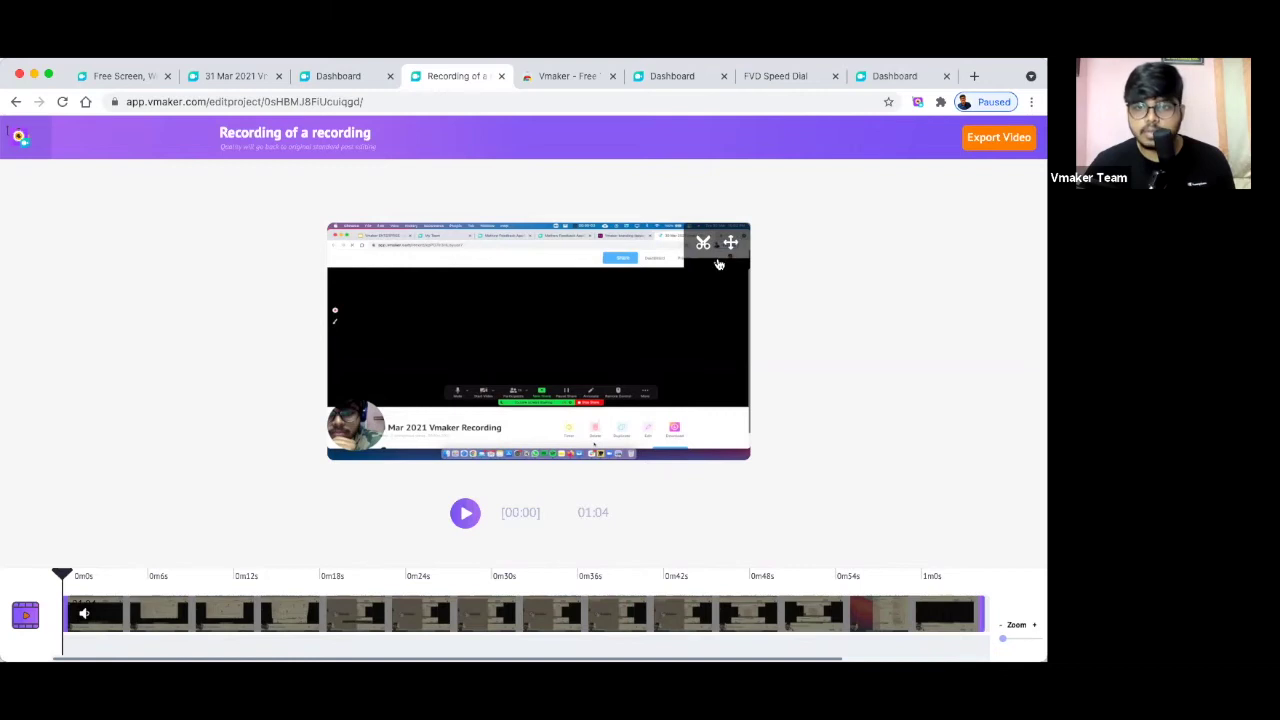
- Trim the start and end of the clip to a length of about 51.5 seconds and apply the cut
{"action": "mouse_move", "coordinate": [720, 263]}
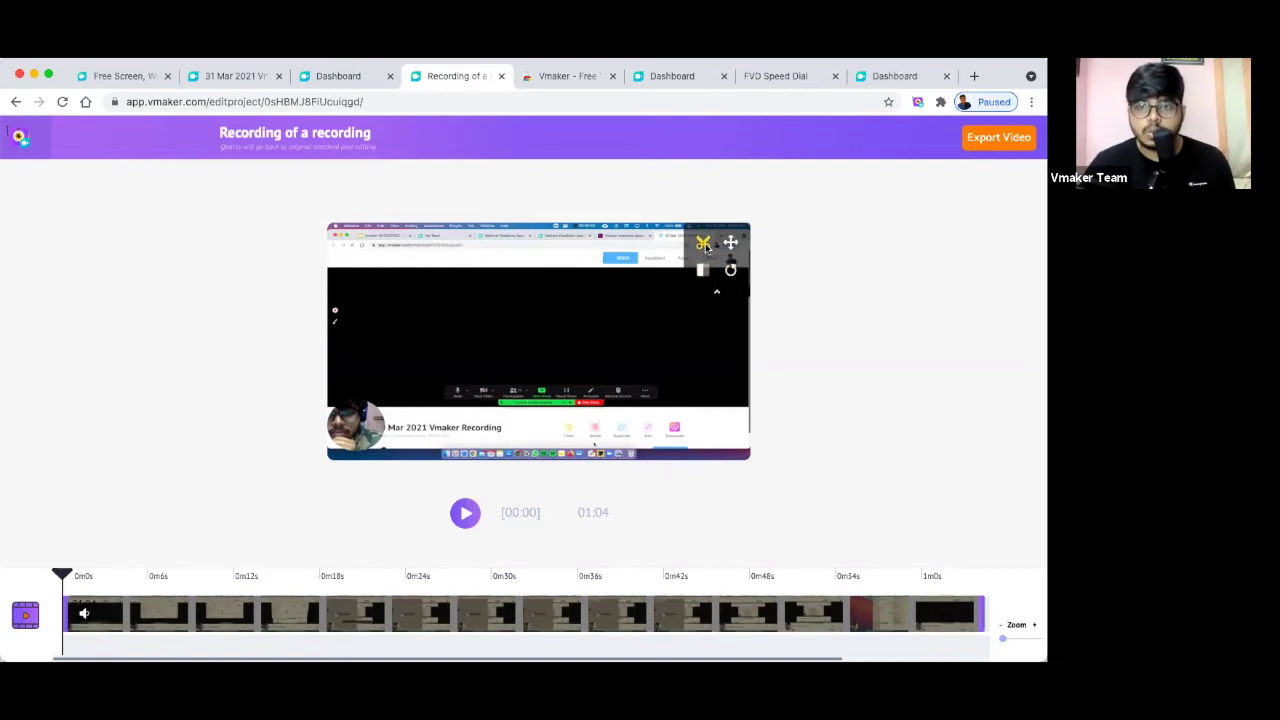
{"action": "left_click", "coordinate": [705, 245]}
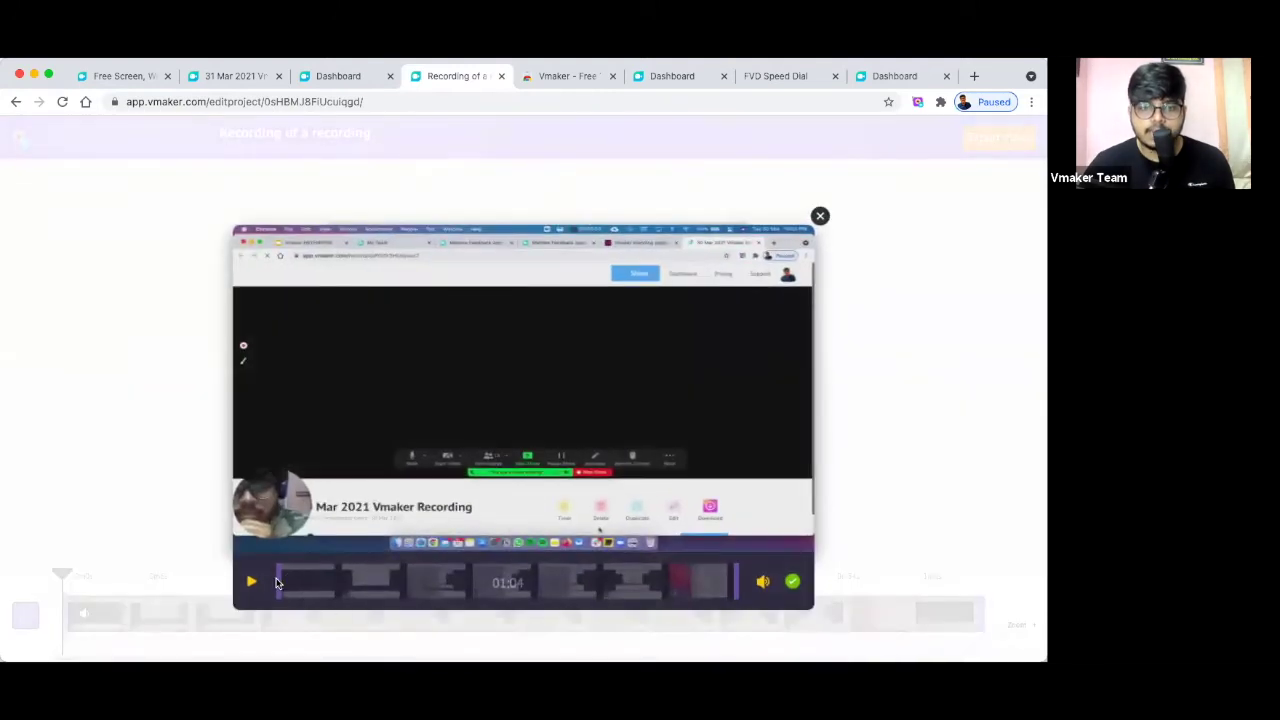
{"action": "mouse_move", "coordinate": [312, 579]}
{"action": "left_mouse_down"}
{"action": "mouse_move", "coordinate": [300, 580]}
{"action": "mouse_move", "coordinate": [320, 580]}
{"action": "left_mouse_up"}
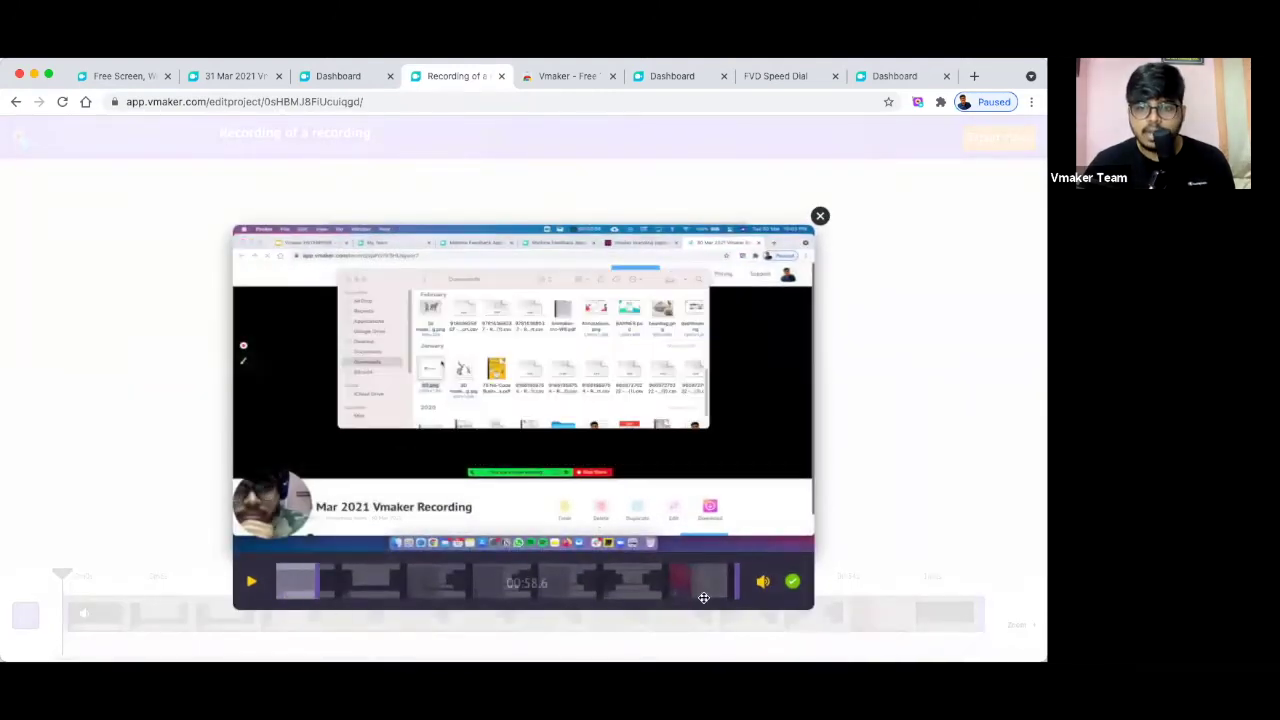
{"action": "mouse_move", "coordinate": [733, 581]}
{"action": "left_mouse_down"}
{"action": "mouse_move", "coordinate": [663, 580]}
{"action": "mouse_move", "coordinate": [683, 579]}
{"action": "left_mouse_up"}
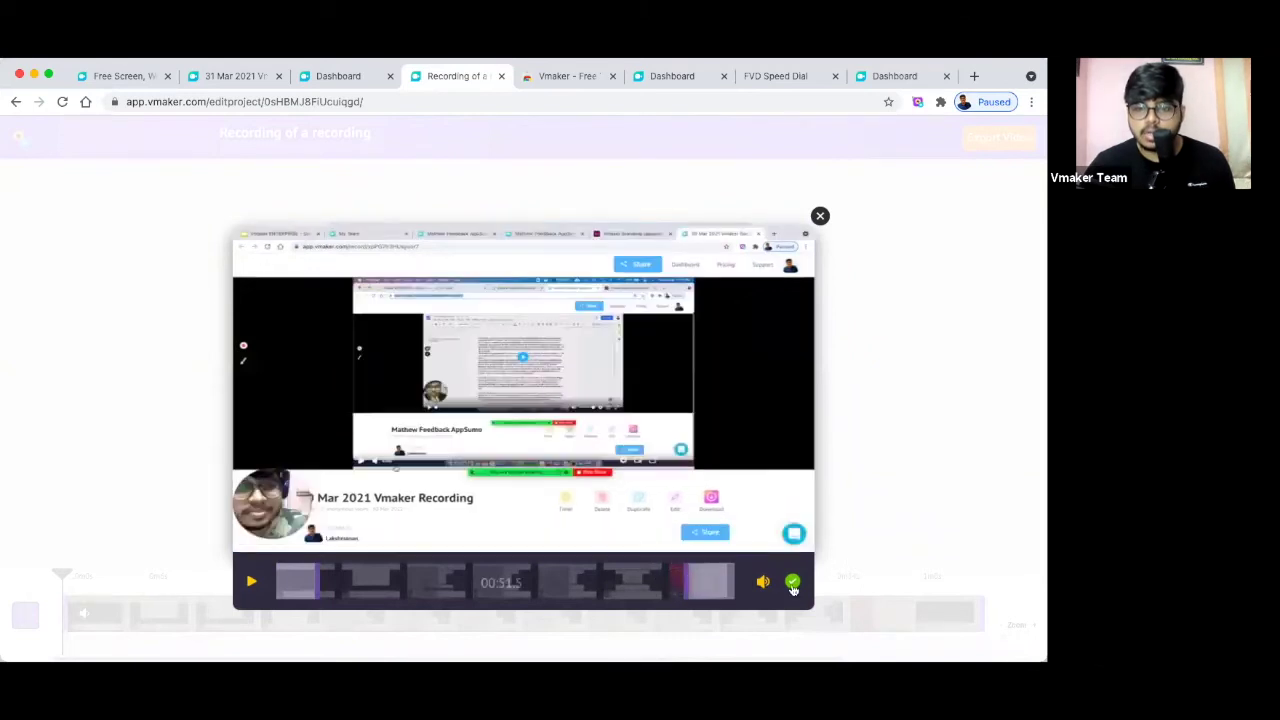
{"action": "left_click", "coordinate": [792, 582]}
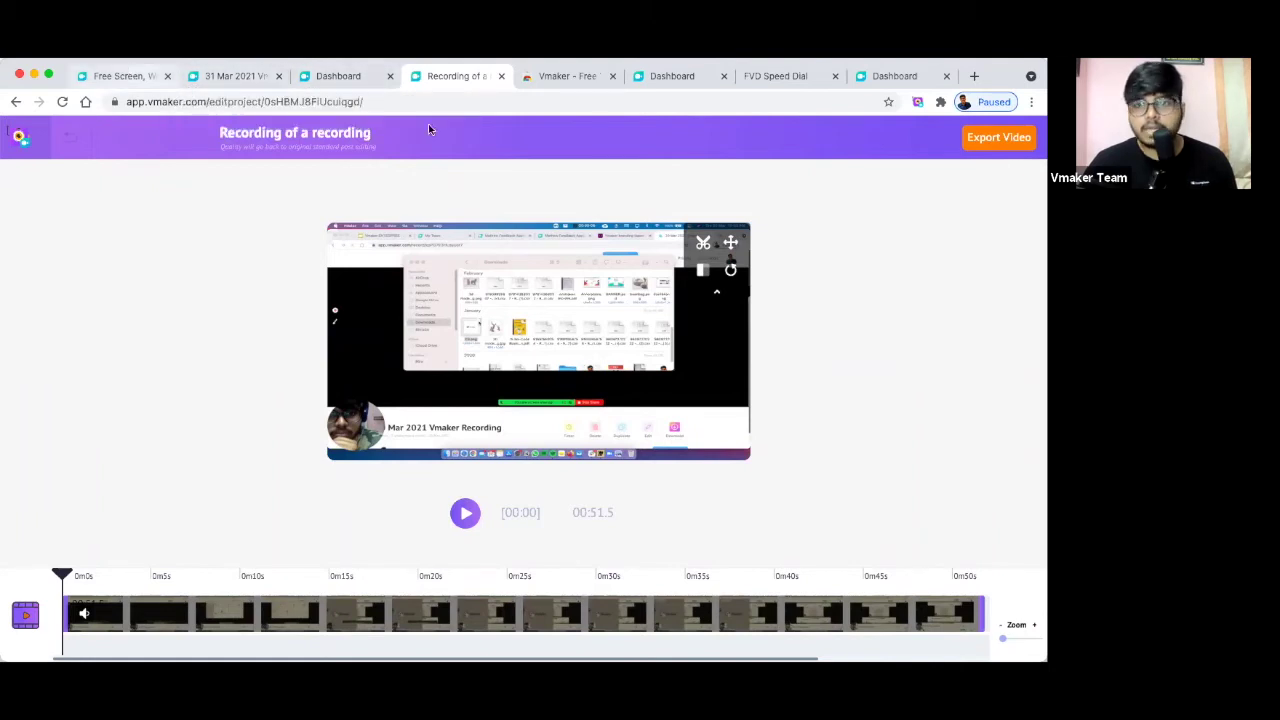
- Open the Vmaker recorder on the vmaker.com page and look through its account options and list of teams
{"action": "key", "text": "ctrl+1"}
{"action": "left_click", "coordinate": [917, 101]}
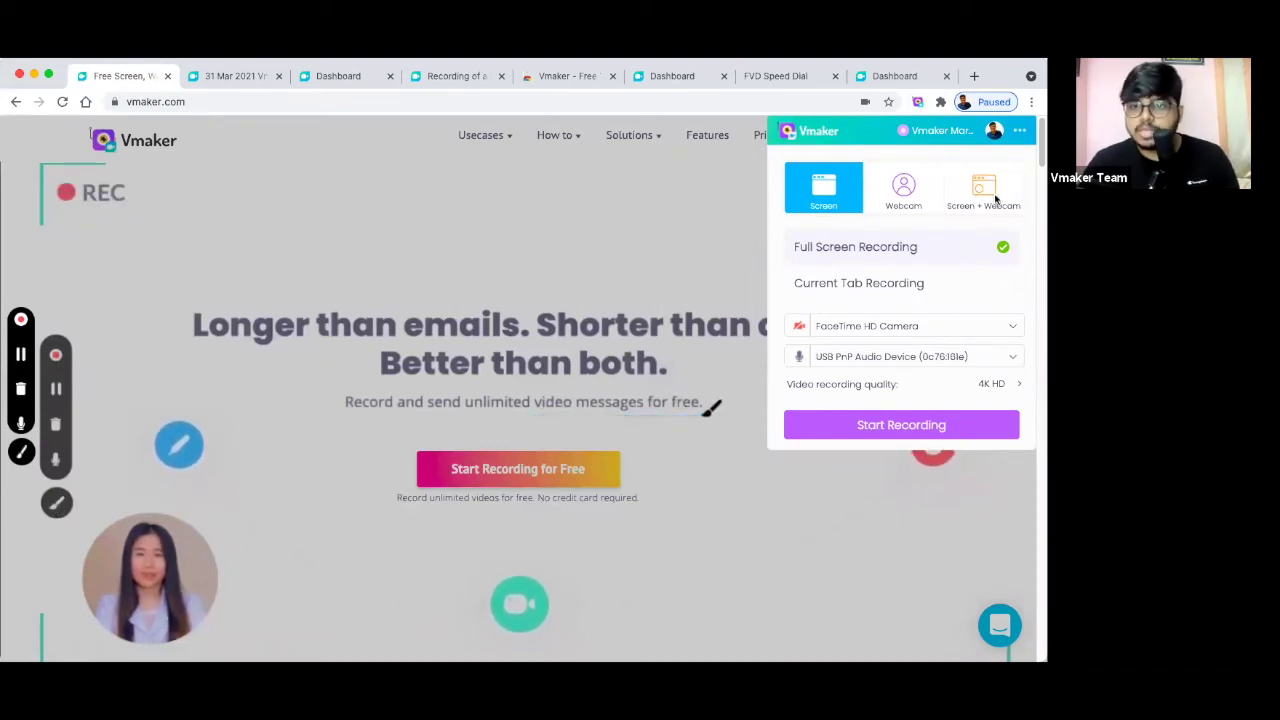
{"action": "left_click", "coordinate": [917, 102]}
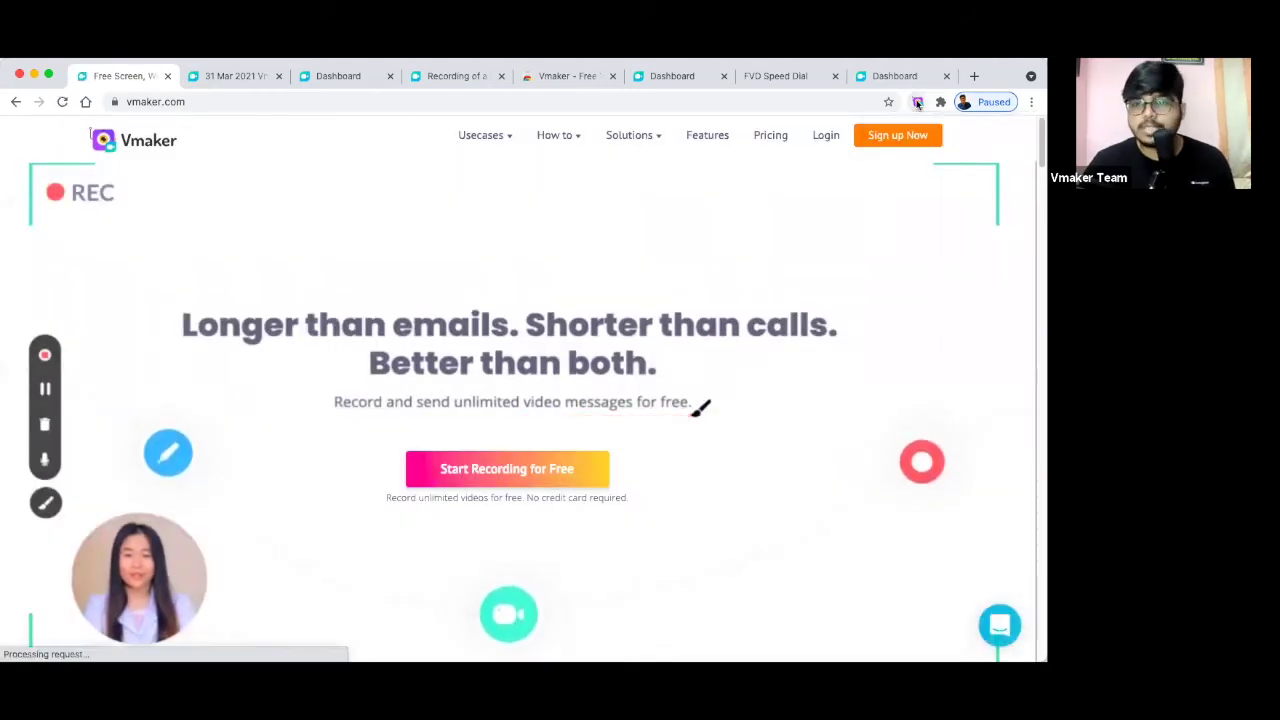
{"action": "left_click", "coordinate": [917, 102]}
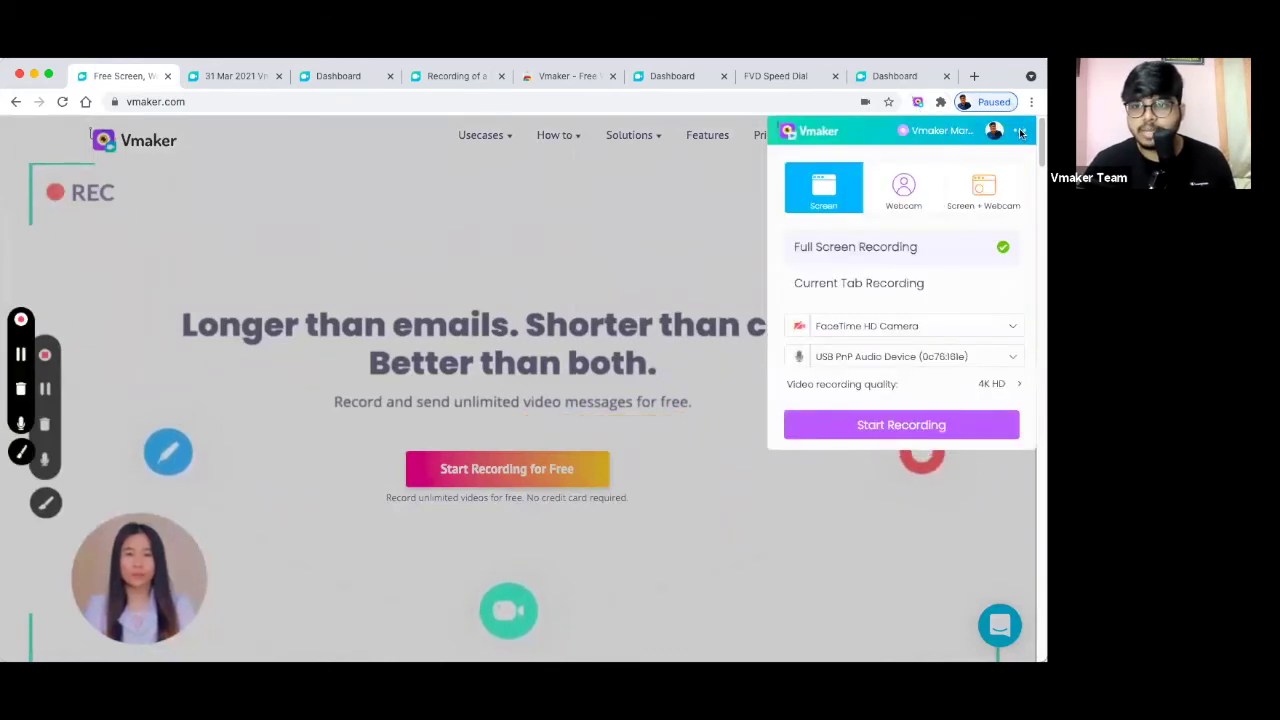
{"action": "left_click", "coordinate": [1021, 133]}
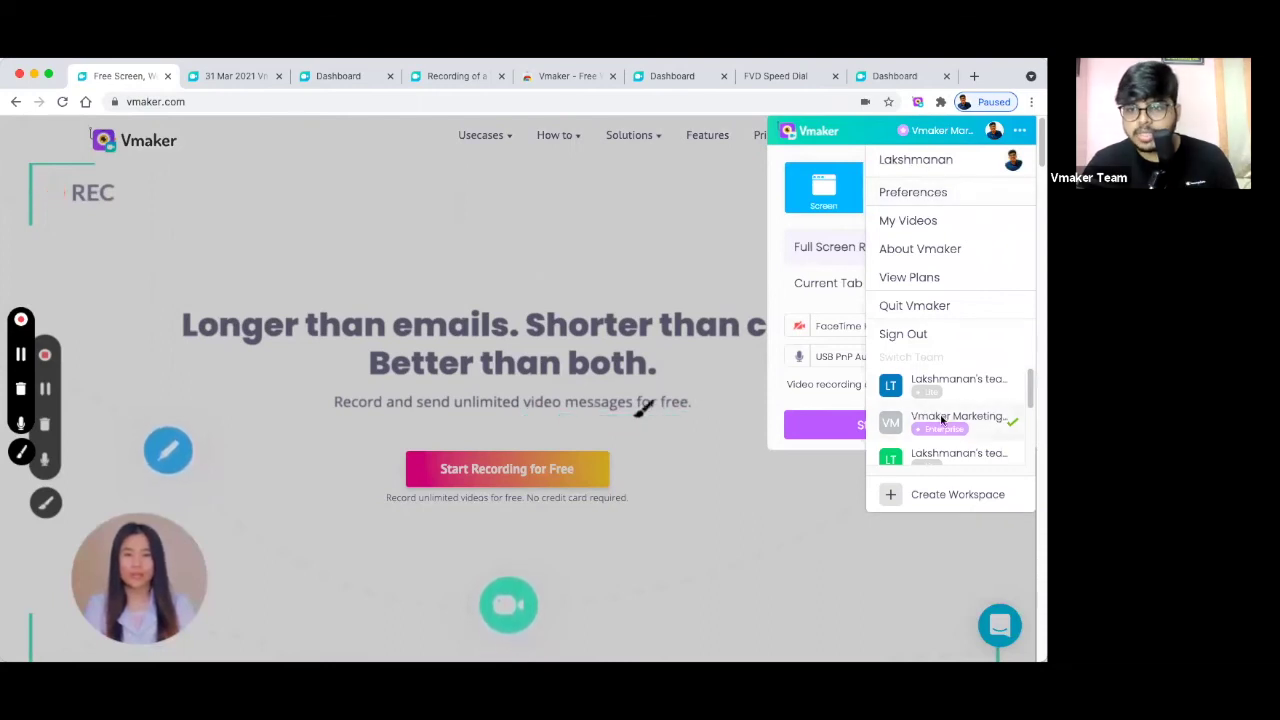
{"action": "scroll", "coordinate": [941, 420], "scroll_direction": "down", "scroll_amount": 3}
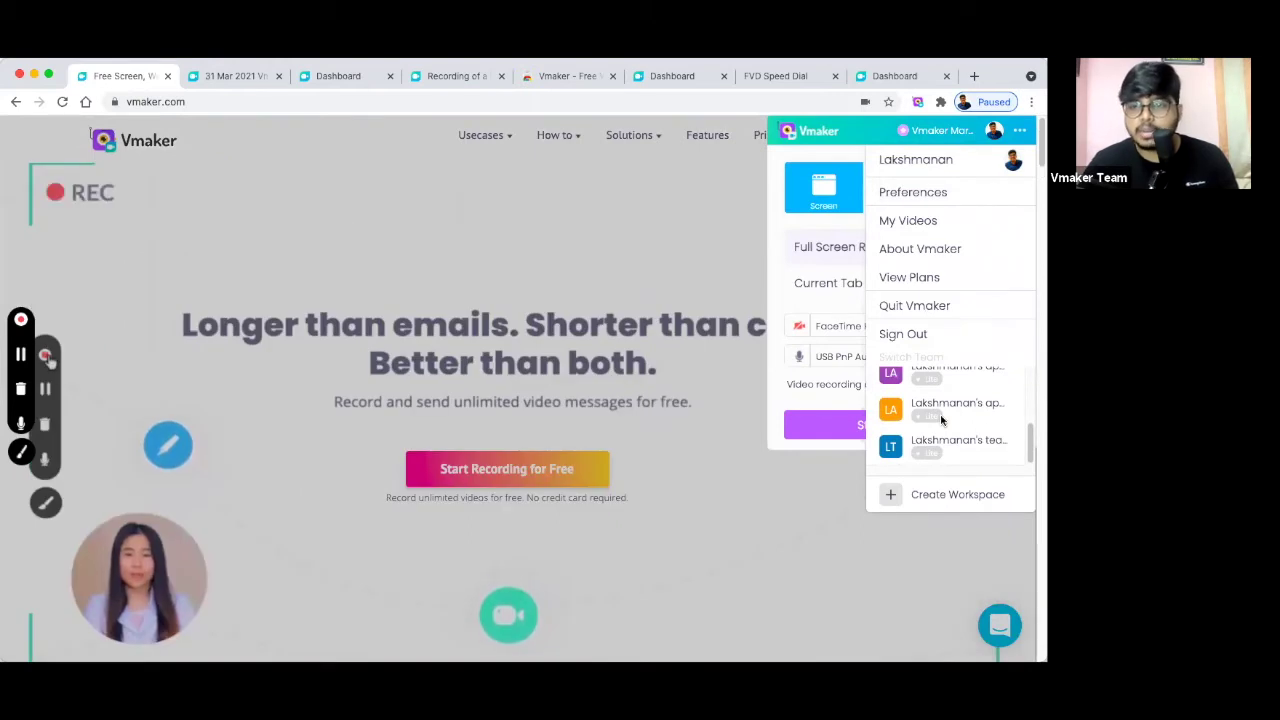
- Review the recorder's preferences, from Recording Countdown to Noise control, and return to the recording modes
{"action": "left_click", "coordinate": [949, 189]}
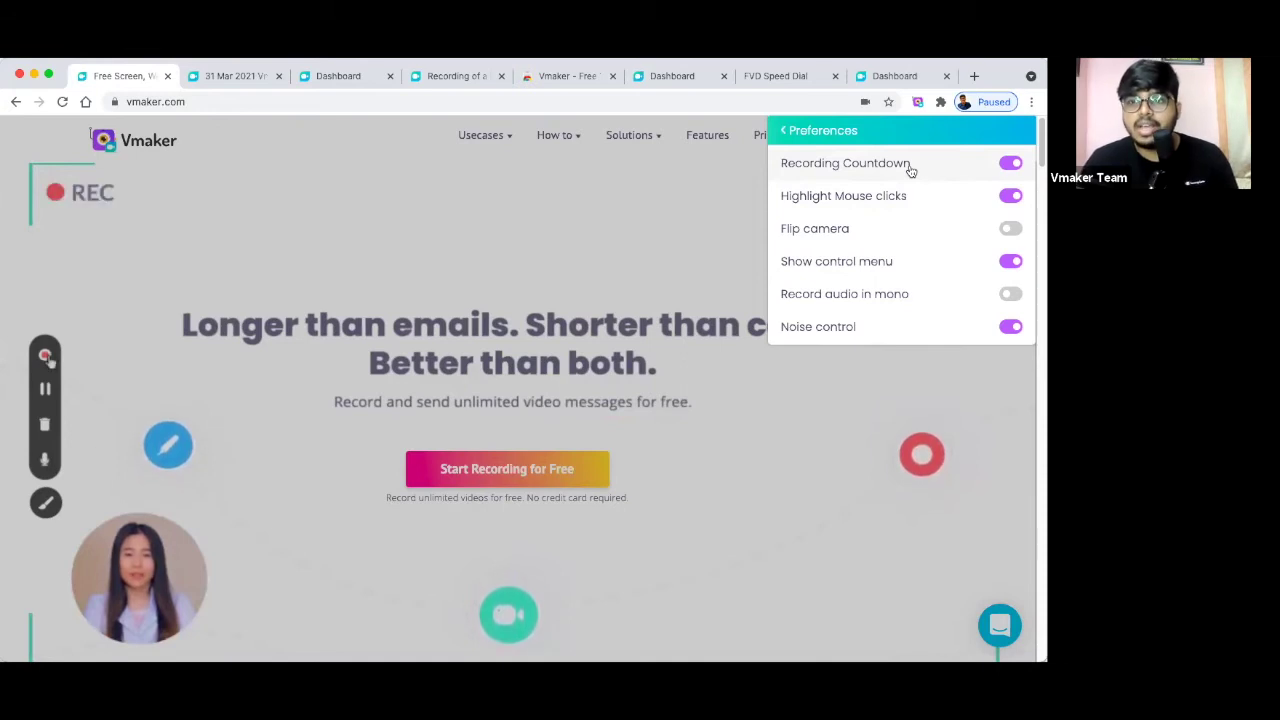
{"action": "left_click", "coordinate": [511, 250]}
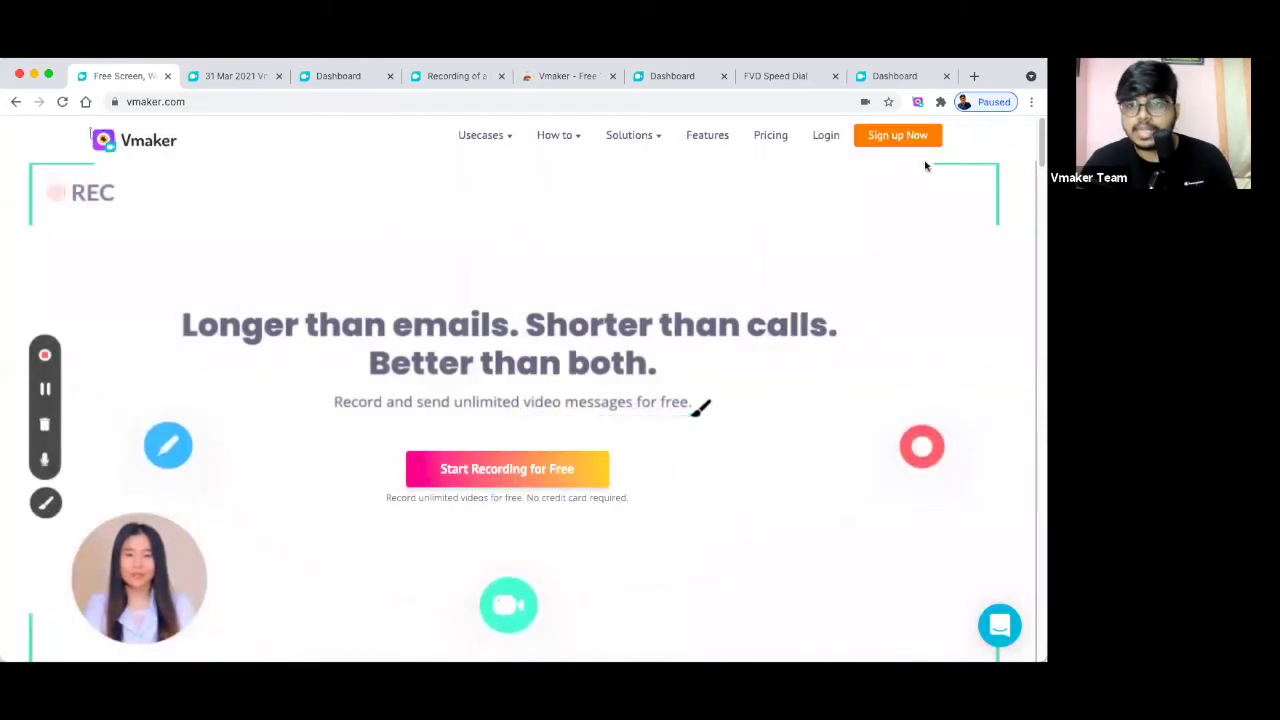
{"action": "left_click", "coordinate": [918, 102]}
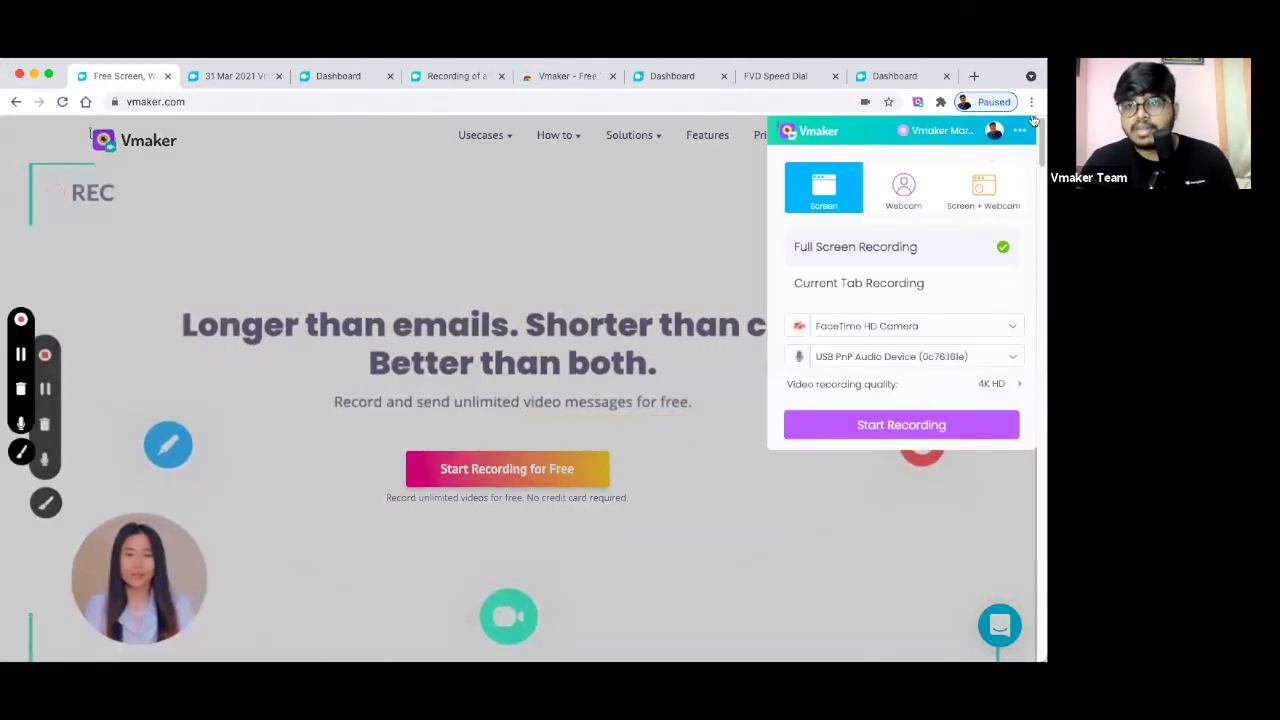
{"action": "left_click", "coordinate": [1020, 130]}
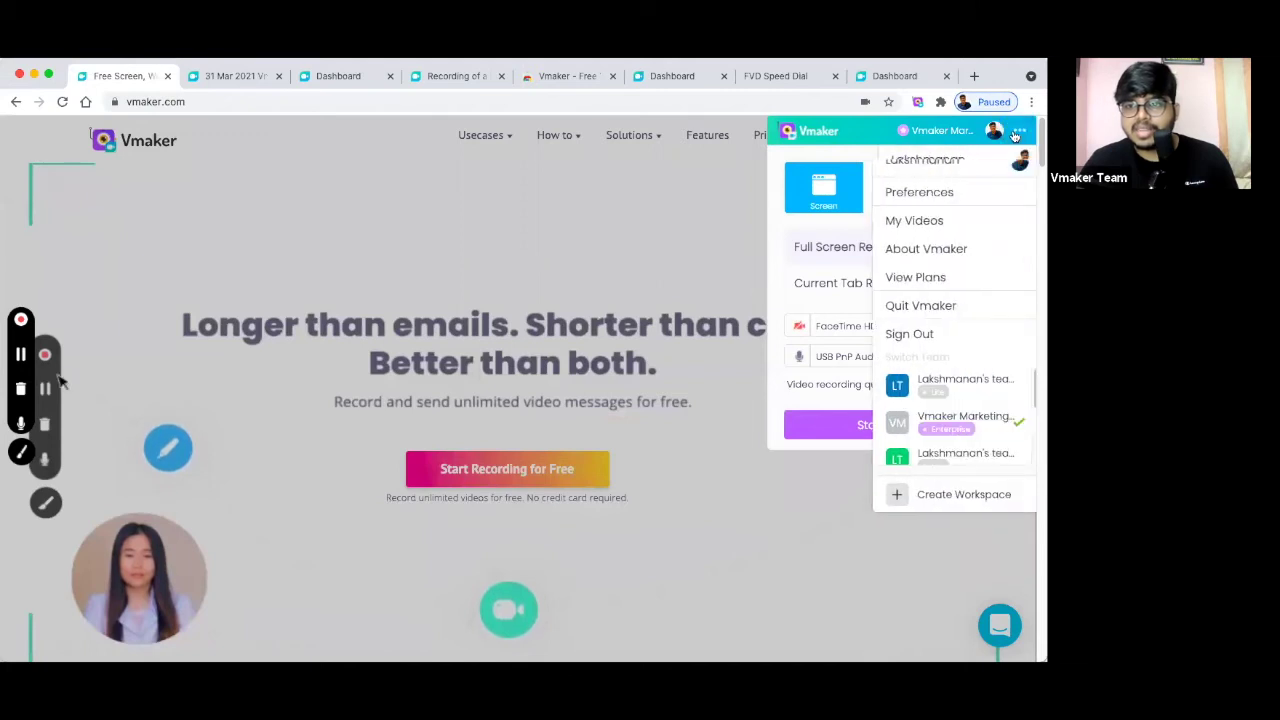
{"action": "left_click", "coordinate": [929, 199]}
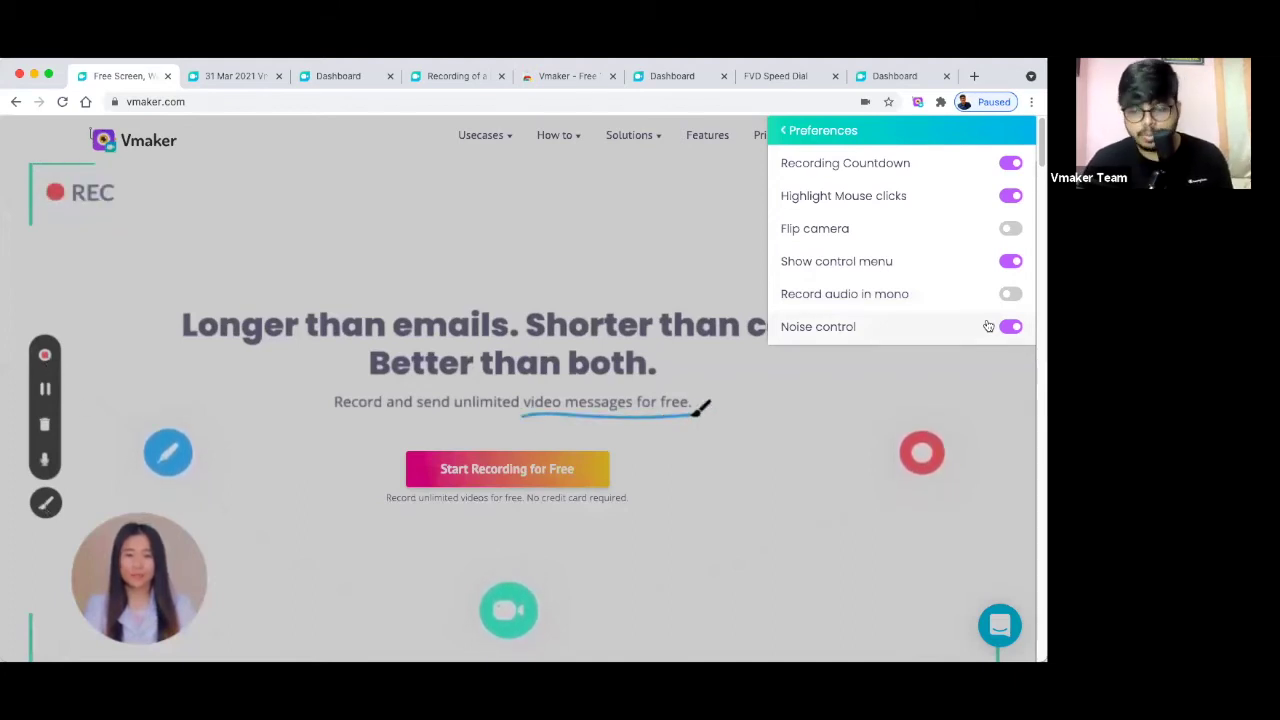
{"action": "left_click", "coordinate": [786, 131]}
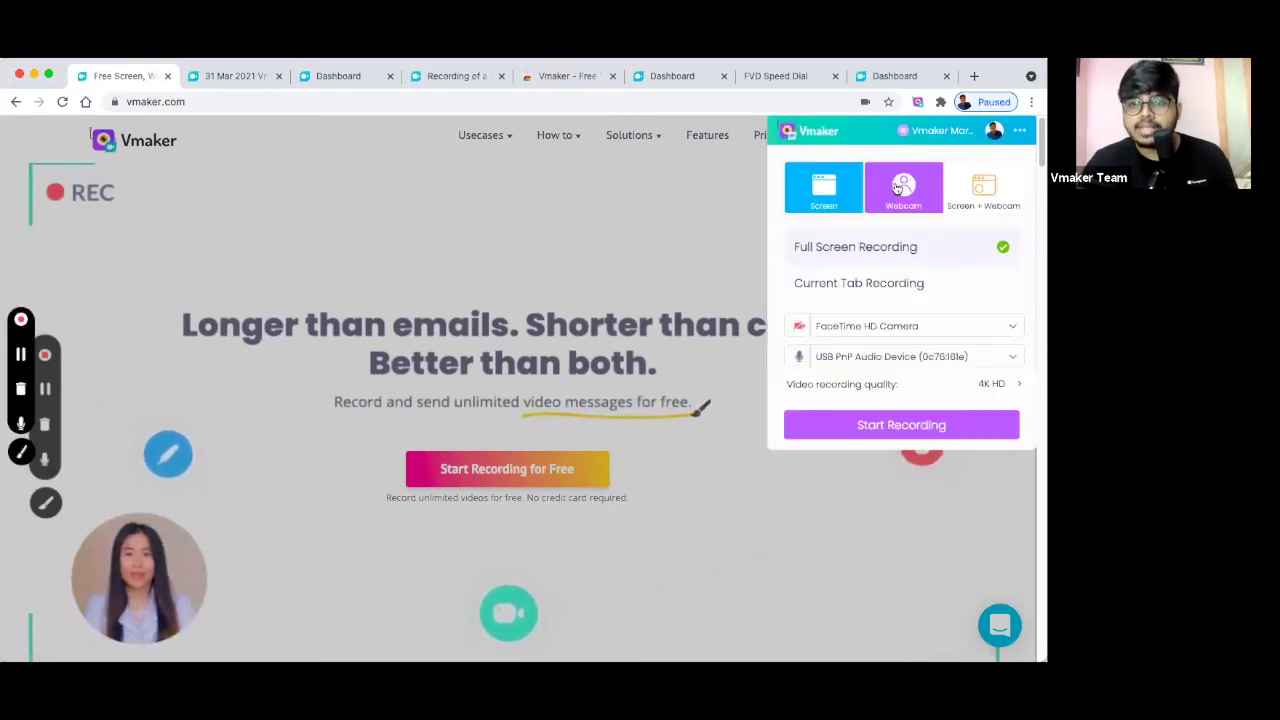
- Switch the recorder to Screen + Webcam mode and show the profile picture in the camera bubble
{"action": "left_click", "coordinate": [984, 188]}
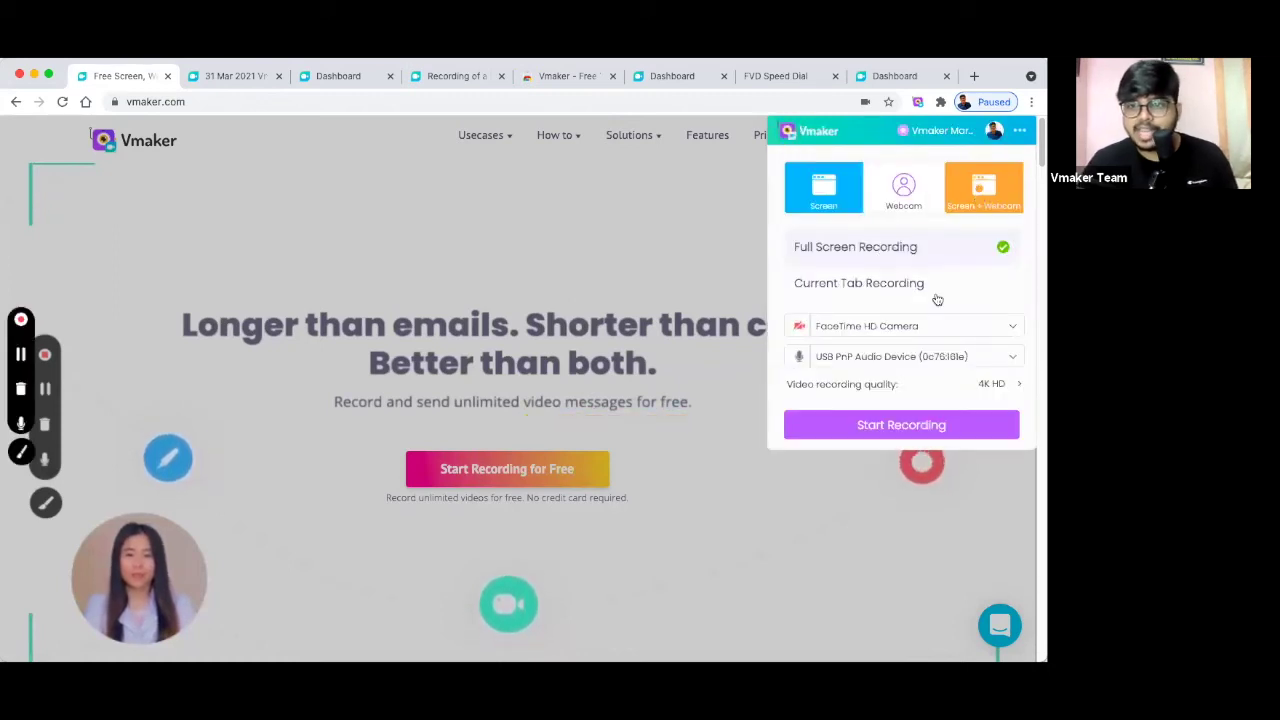
{"action": "mouse_move", "coordinate": [97, 558]}
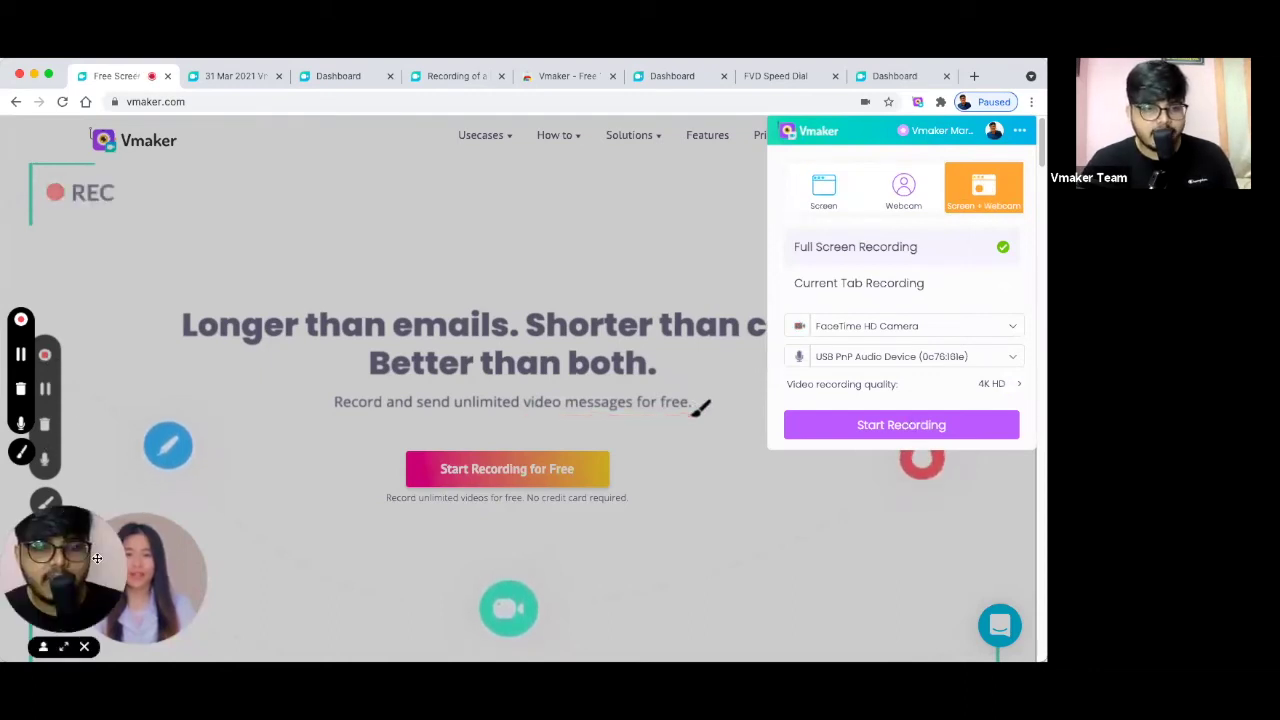
{"action": "left_click", "coordinate": [43, 646]}
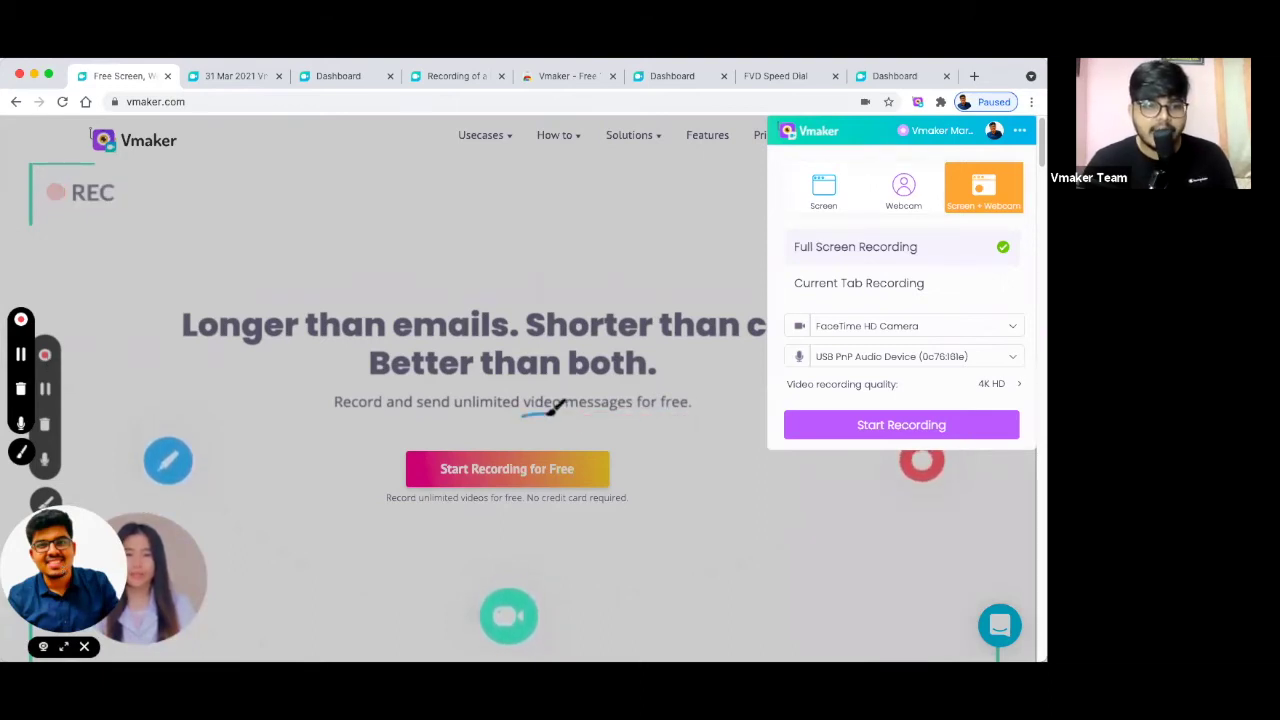
- Preview the profile picture enlarged over the page and shrink it back to the small bubble
{"action": "left_click", "coordinate": [63, 646]}
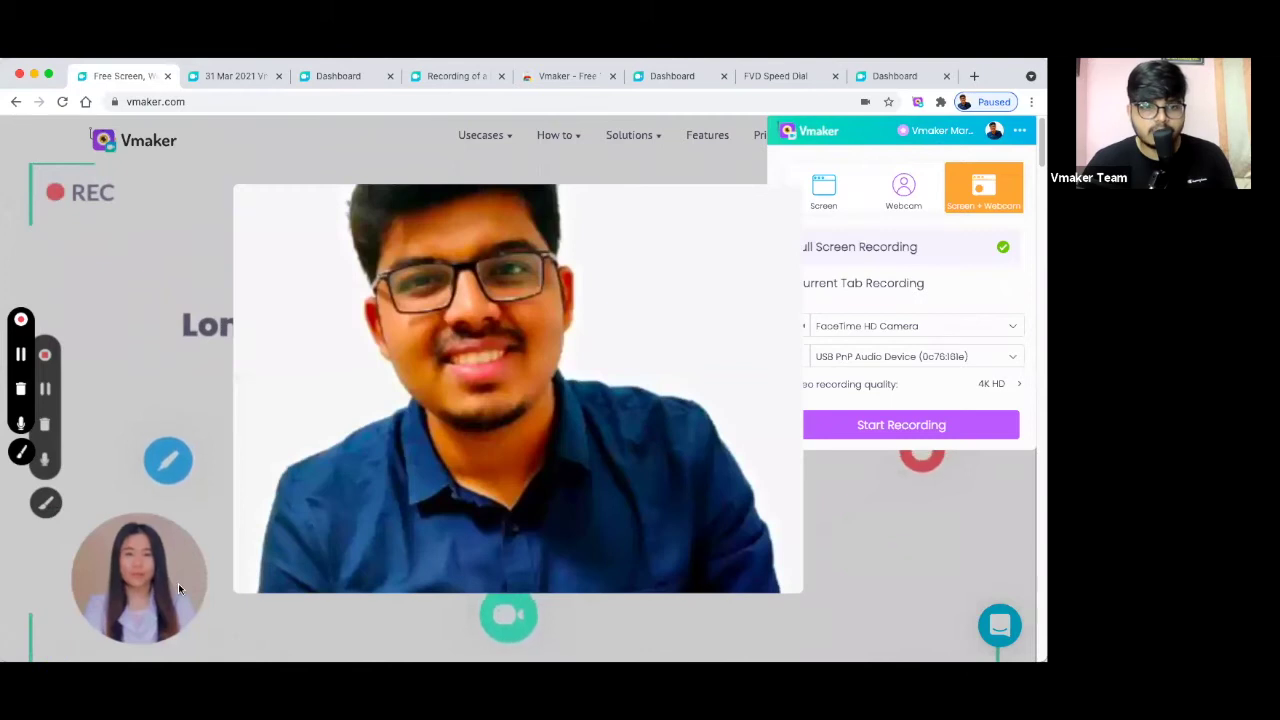
{"action": "mouse_move", "coordinate": [518, 576]}
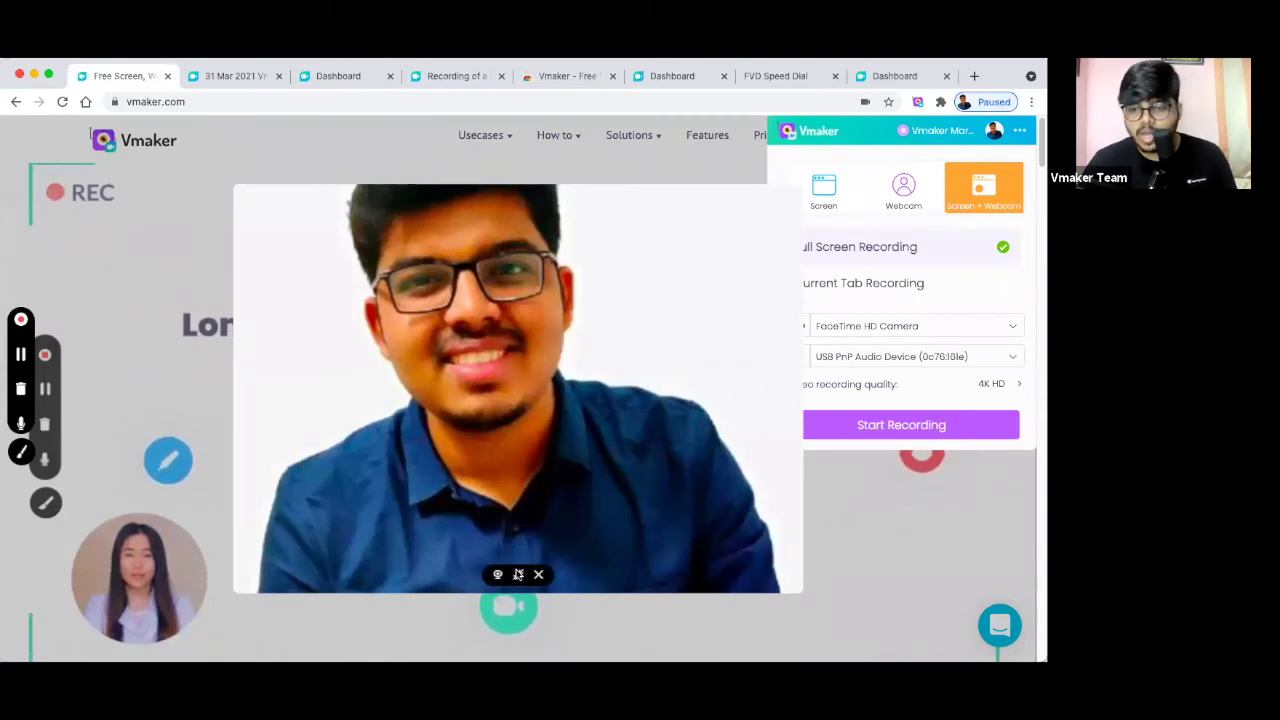
{"action": "left_click", "coordinate": [518, 574]}
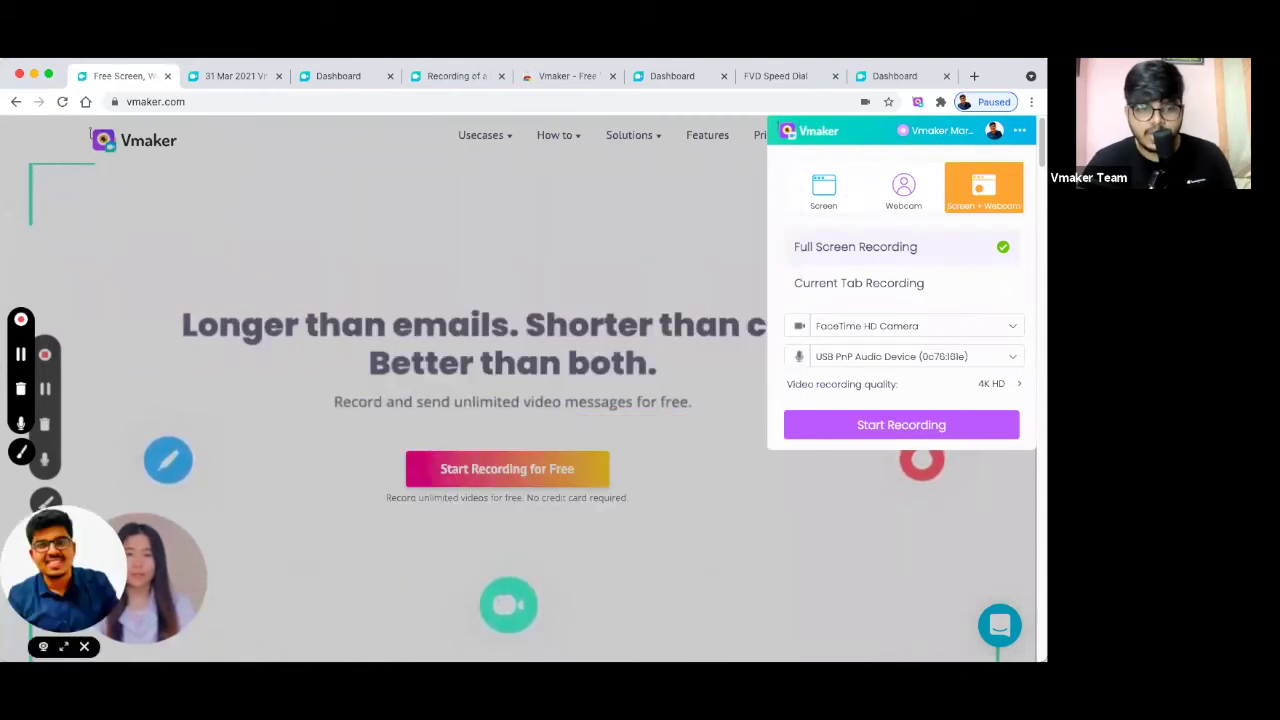
- Switch the bubble back to the live webcam, preview it enlarged and restore its small size
{"action": "left_click_drag", "start_coordinate": [523, 414], "coordinate": [688, 410]}
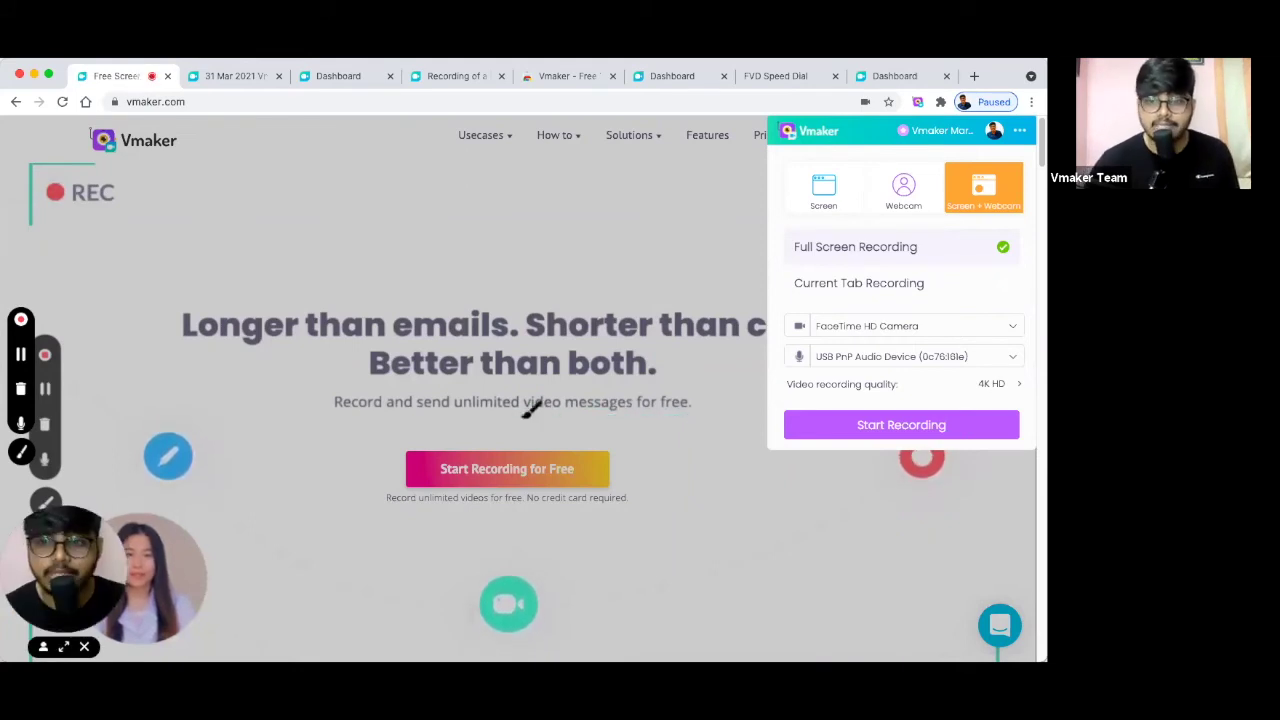
{"action": "left_click", "coordinate": [63, 647]}
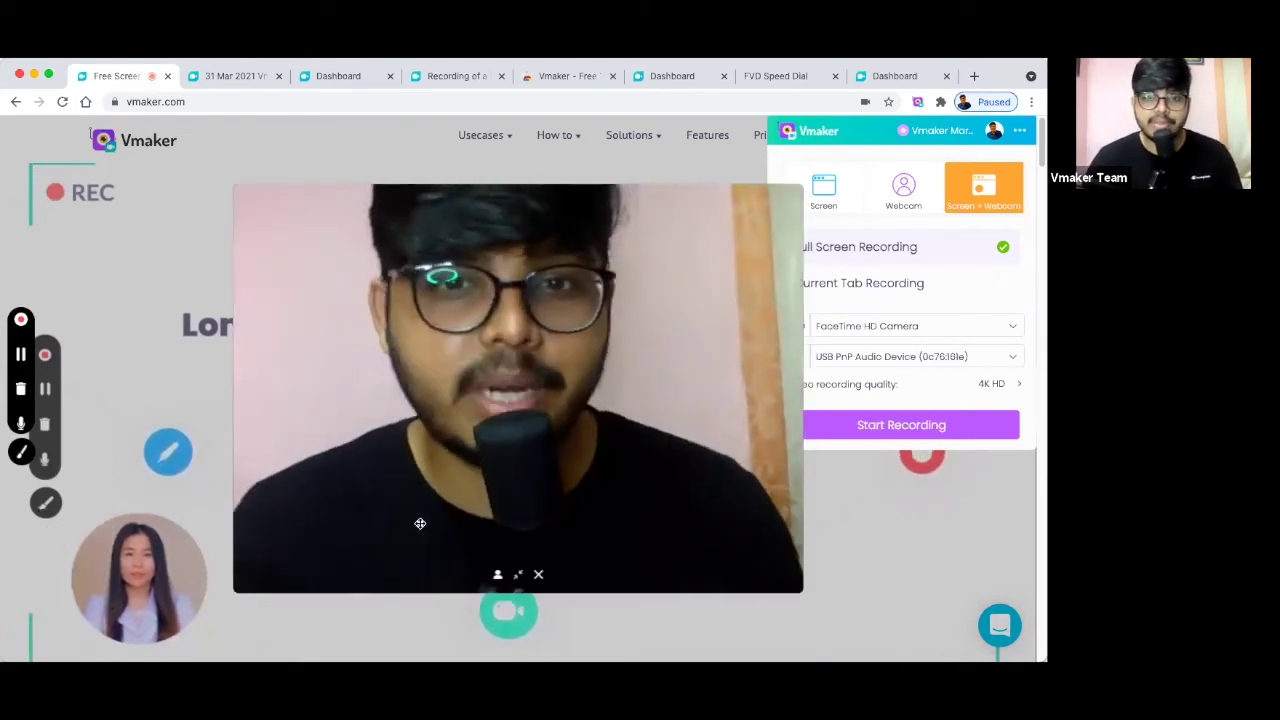
{"action": "left_click", "coordinate": [516, 576]}
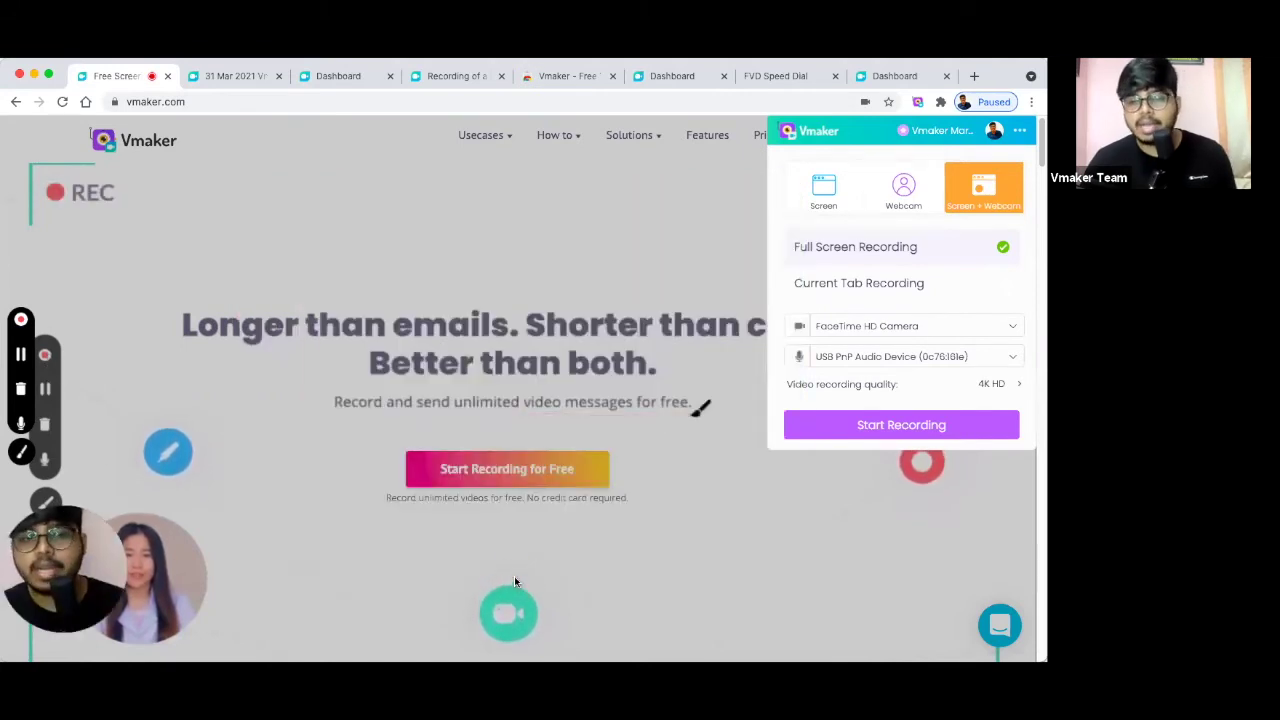